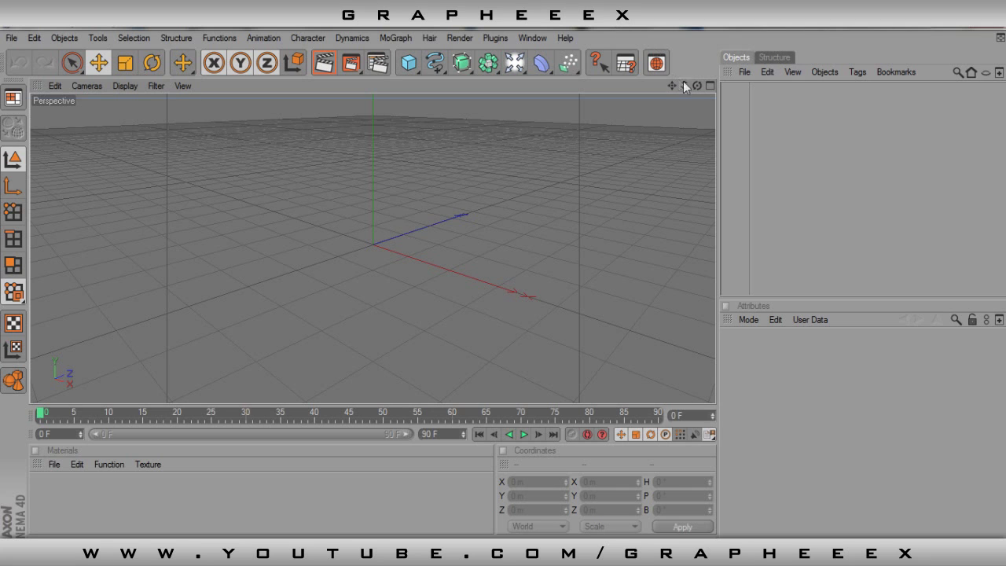
Open Render Settings and set the output size to 1280 x 720 pixels.
{"action": "left_click_drag", "start_coordinate": [695, 84], "coordinate": [669, 64]}
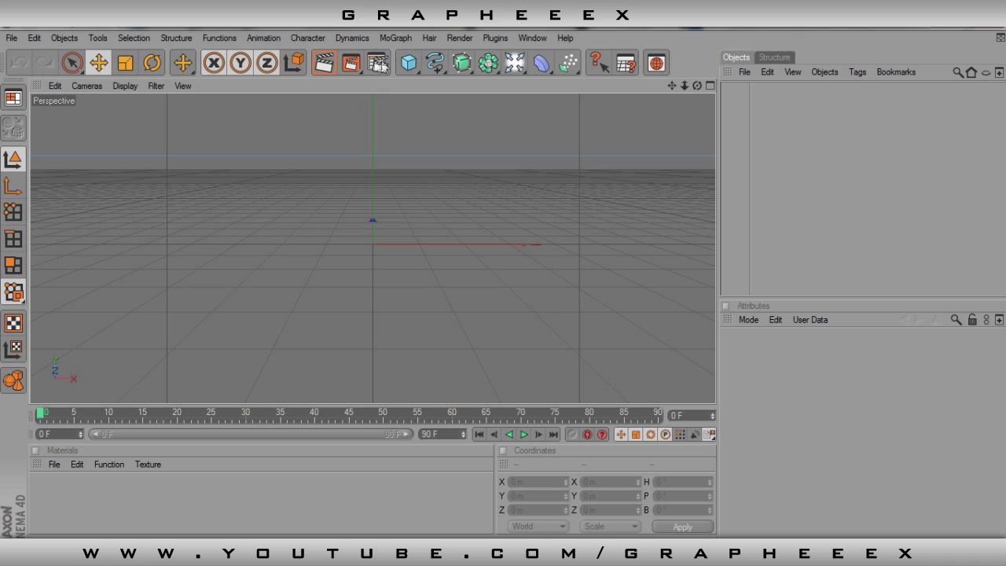
{"action": "left_click", "coordinate": [377, 63]}
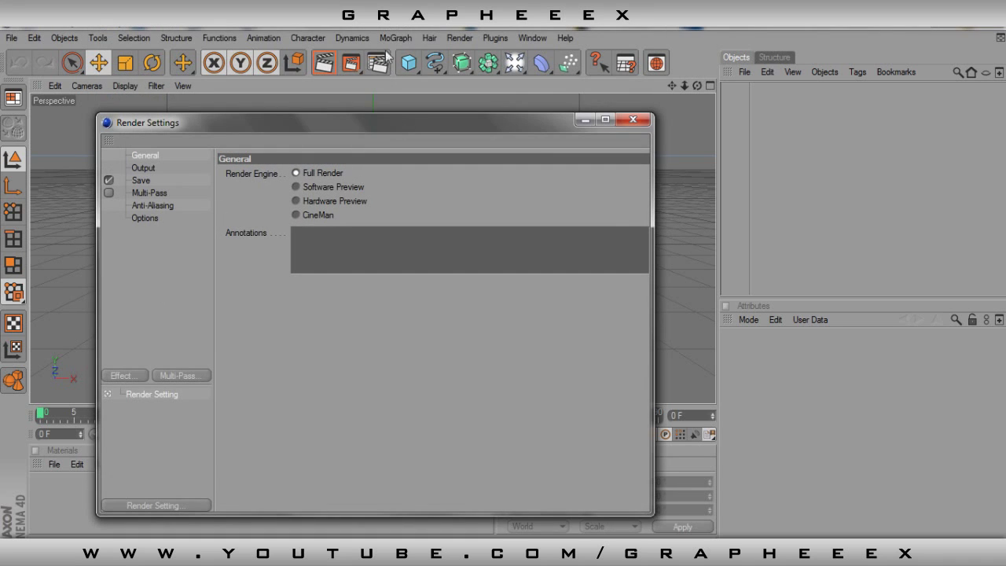
{"action": "left_click", "coordinate": [147, 156]}
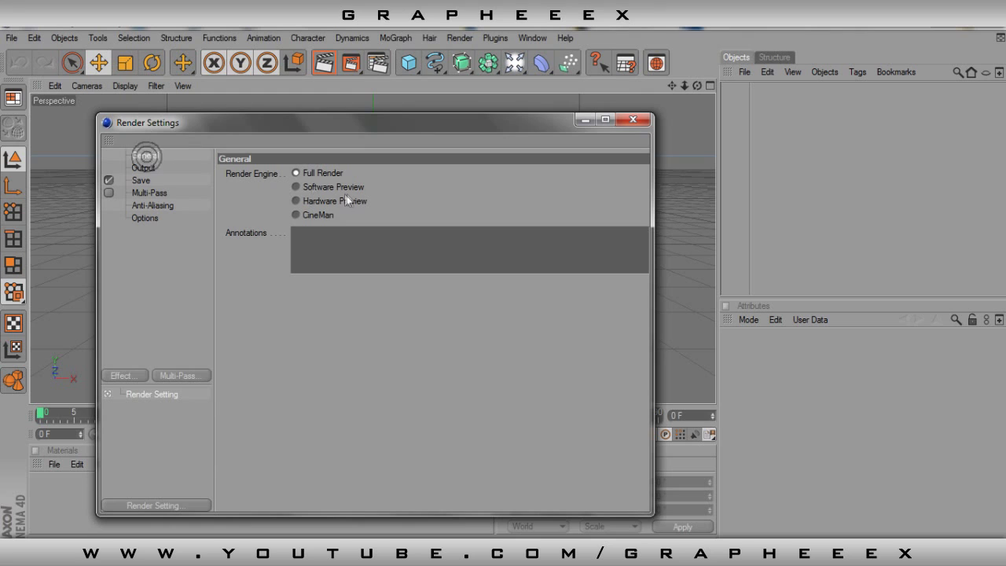
{"action": "left_click", "coordinate": [142, 167]}
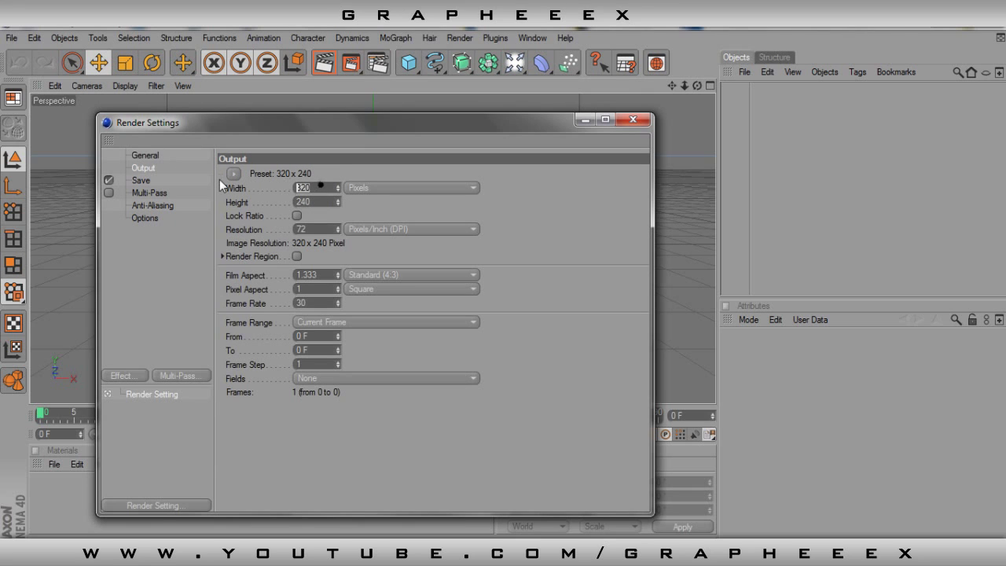
{"action": "type", "text": "1280"}
{"action": "key", "text": "Tab"}
{"action": "type", "text": "720"}
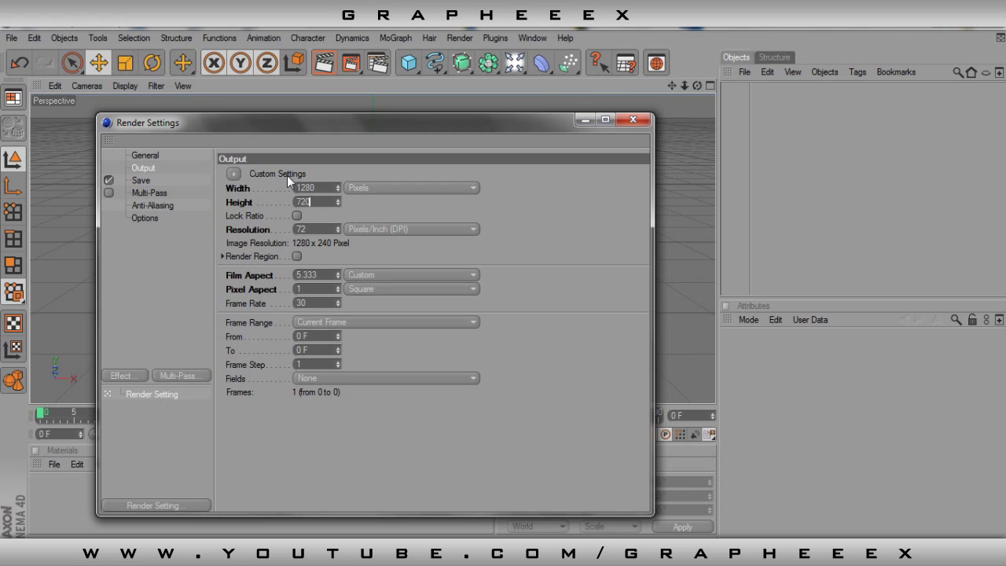
{"action": "left_click", "coordinate": [361, 197]}
Set the resolution to 100 DPI, keep 30 fps, and show the Save page.
{"action": "left_click", "coordinate": [367, 198]}
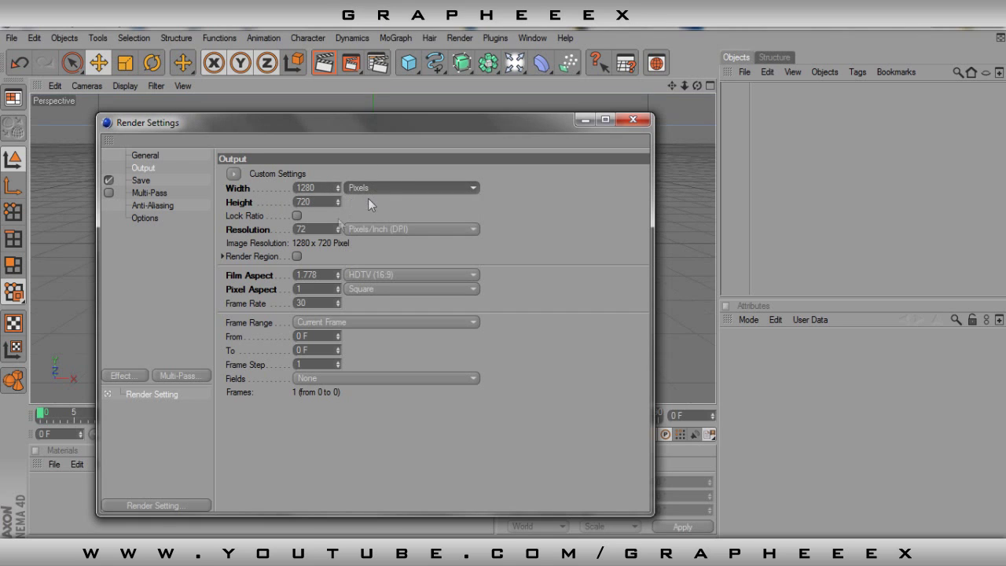
{"action": "double_click", "coordinate": [312, 227]}
{"action": "type", "text": "100"}
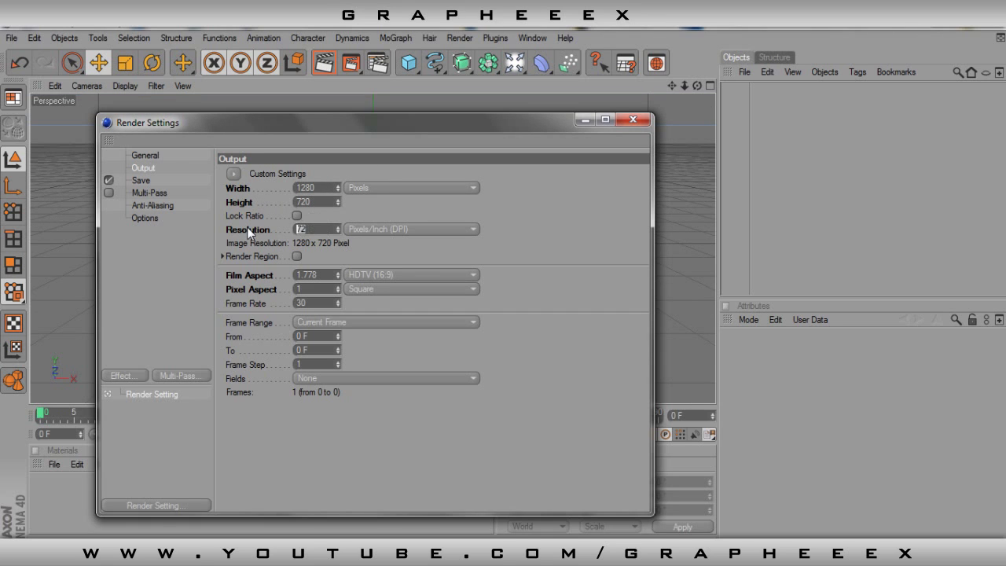
{"action": "left_click", "coordinate": [318, 301]}
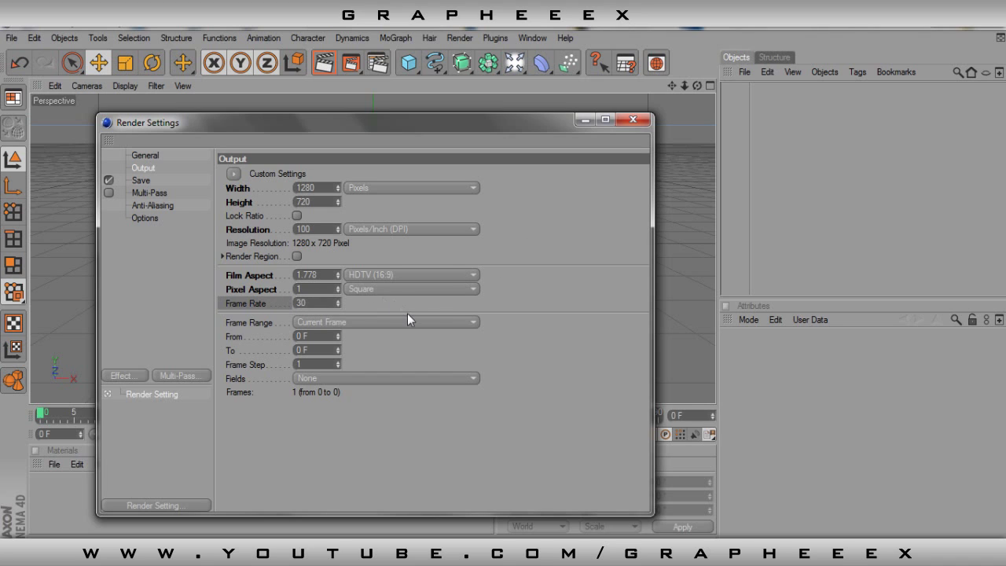
{"action": "double_click", "coordinate": [308, 303]}
{"action": "key", "text": "Return"}
{"action": "left_click", "coordinate": [326, 337]}
{"action": "left_click", "coordinate": [133, 178]}
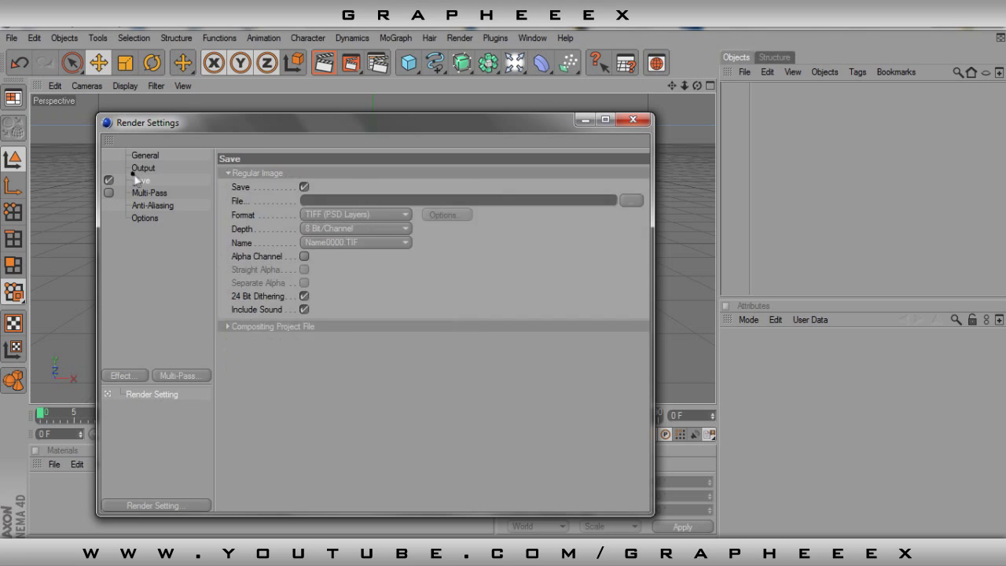
Save the render as a QuickTime Movie named 'Intro Tut'.
{"action": "left_click", "coordinate": [626, 201]}
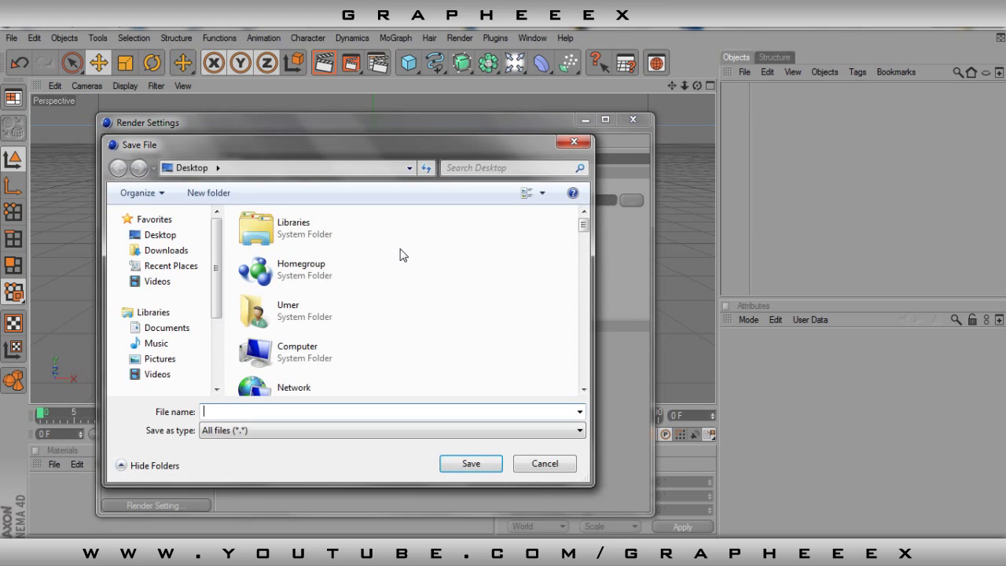
{"action": "type", "text": "Intro Tut"}
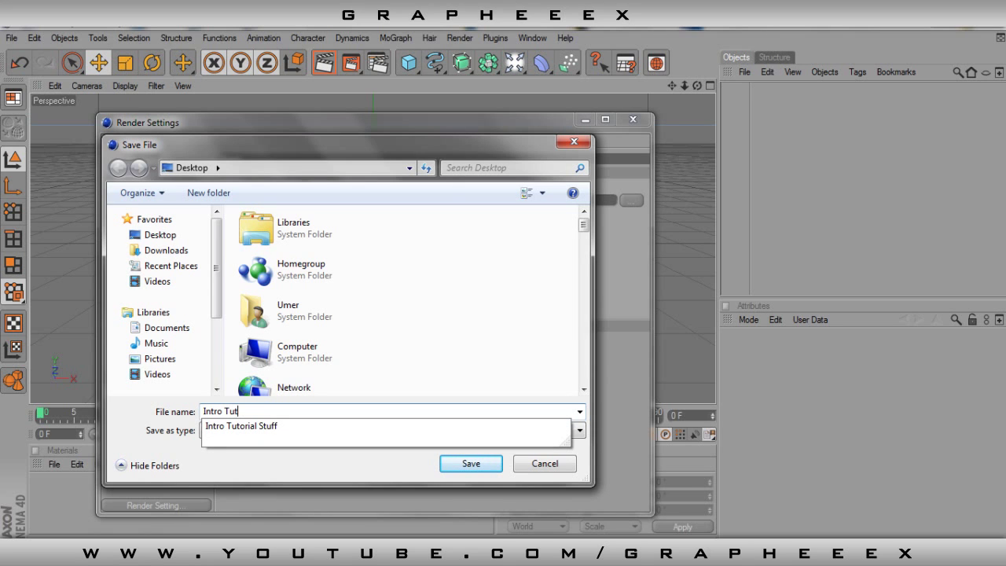
{"action": "key", "text": "Return"}
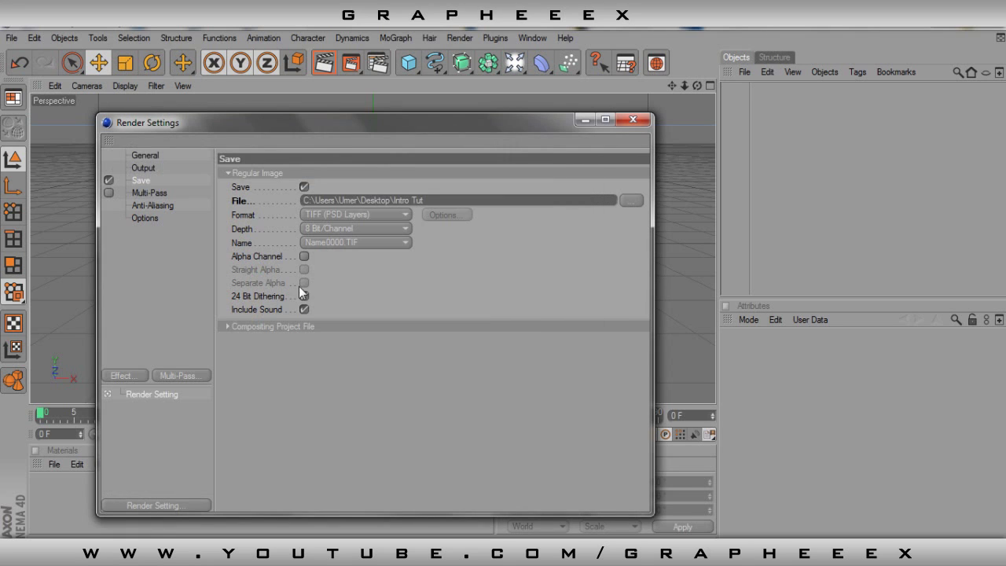
{"action": "left_click", "coordinate": [318, 213]}
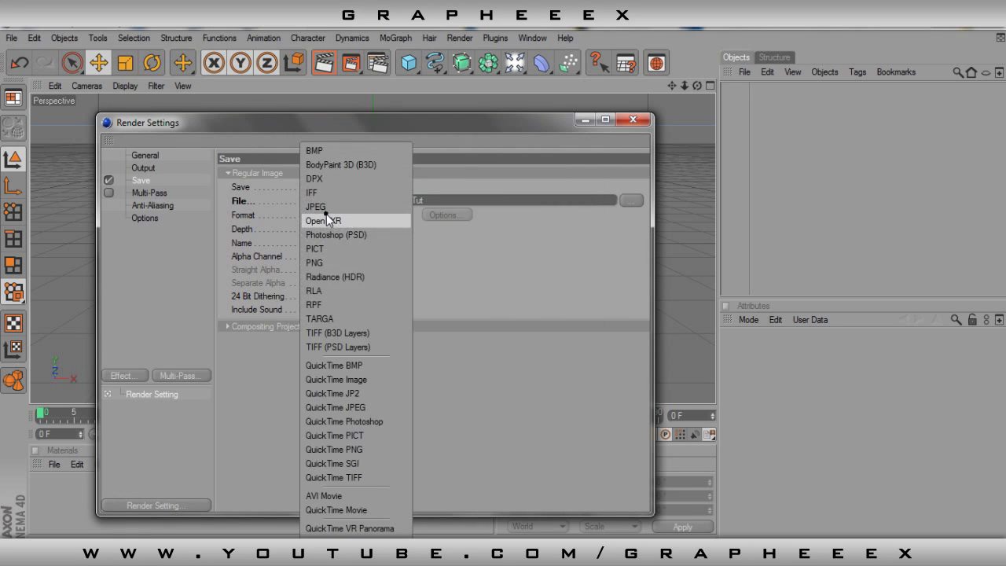
{"action": "left_click", "coordinate": [372, 511]}
Enable Alpha Channel and Straight Alpha, then close Render Settings.
{"action": "left_click", "coordinate": [305, 257]}
{"action": "left_click", "coordinate": [305, 270]}
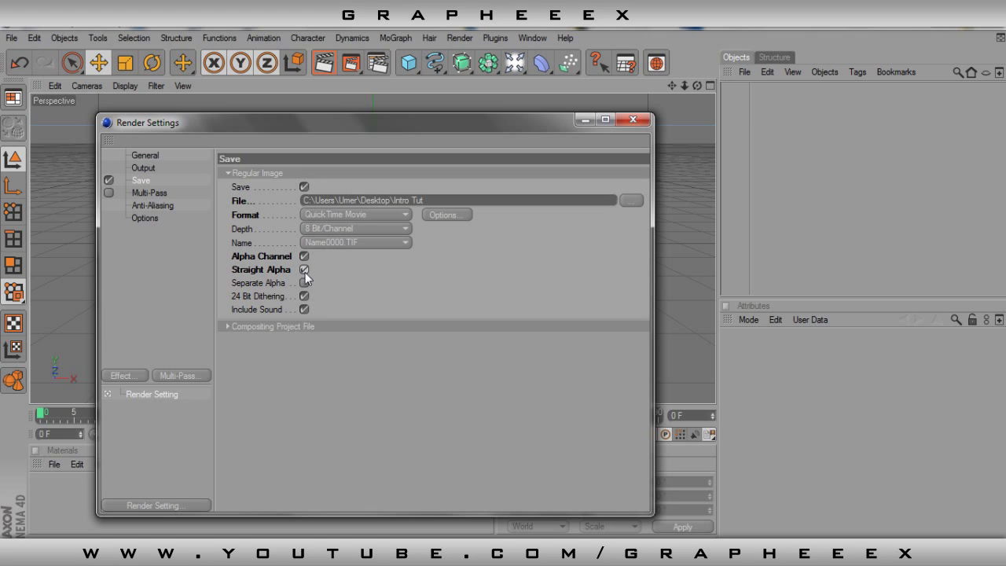
{"action": "double_click", "coordinate": [301, 128]}
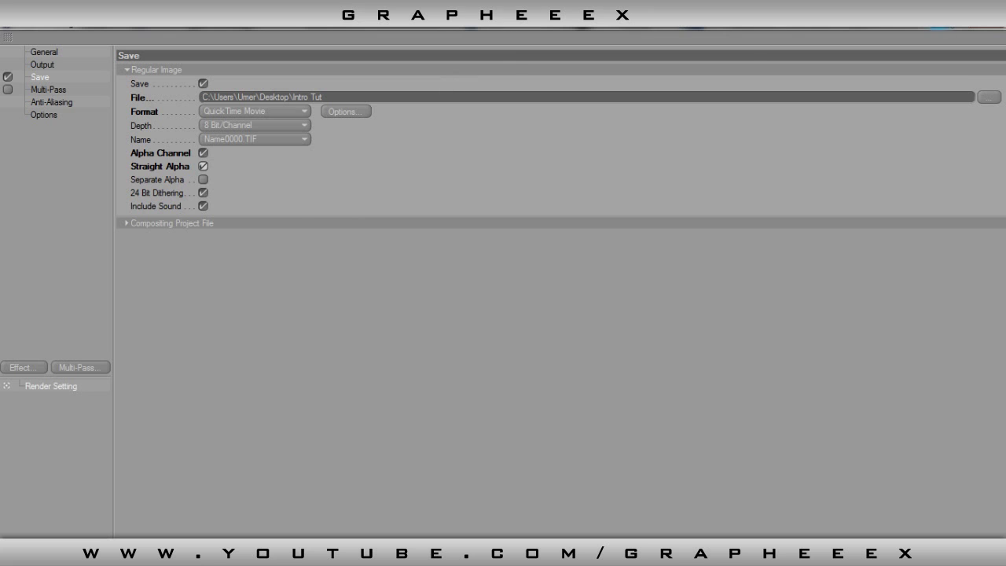
{"action": "left_click", "coordinate": [944, 30]}
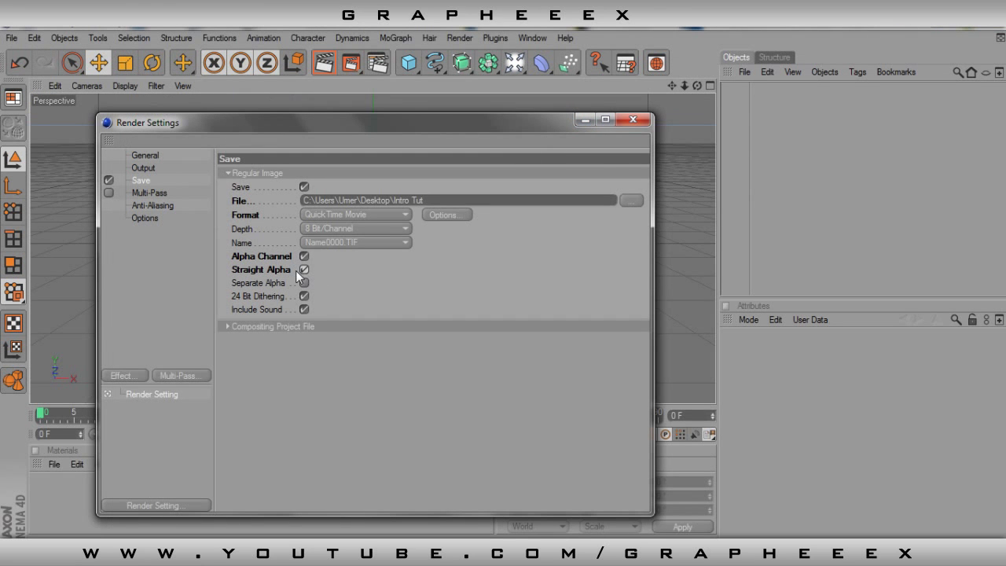
{"action": "left_click", "coordinate": [633, 119]}
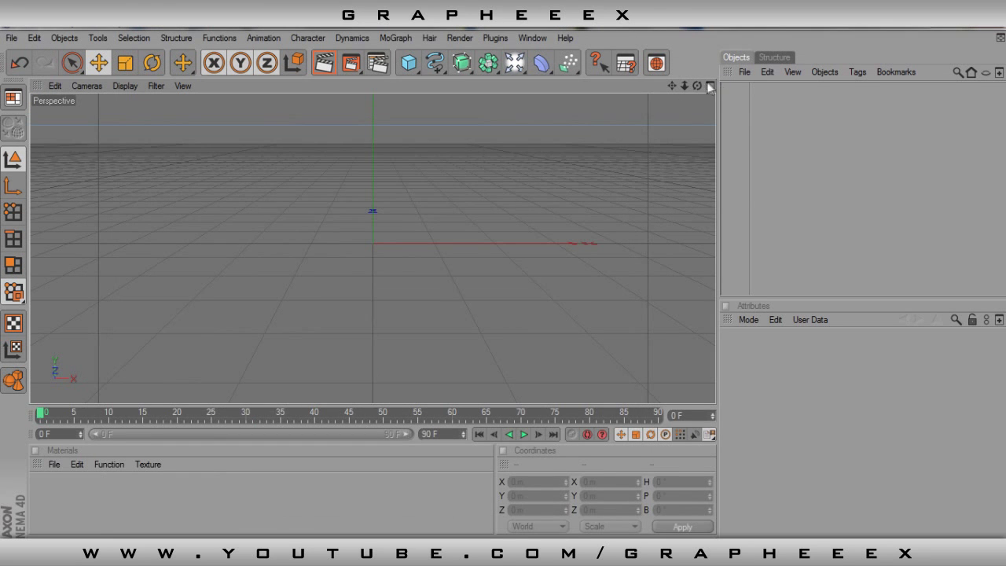
{"action": "left_click_drag", "start_coordinate": [700, 83], "coordinate": [700, 101]}
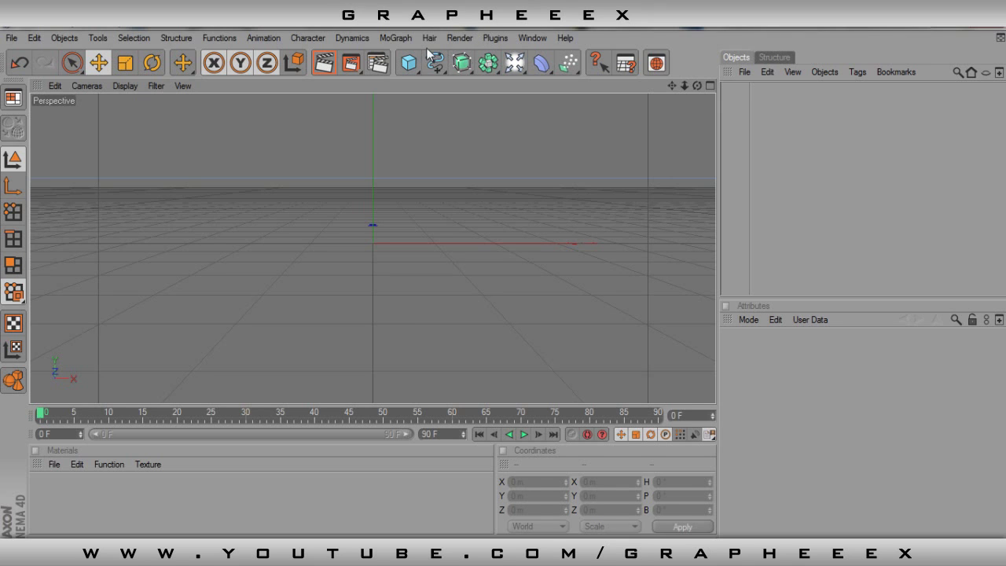
{"action": "left_click", "coordinate": [395, 38]}
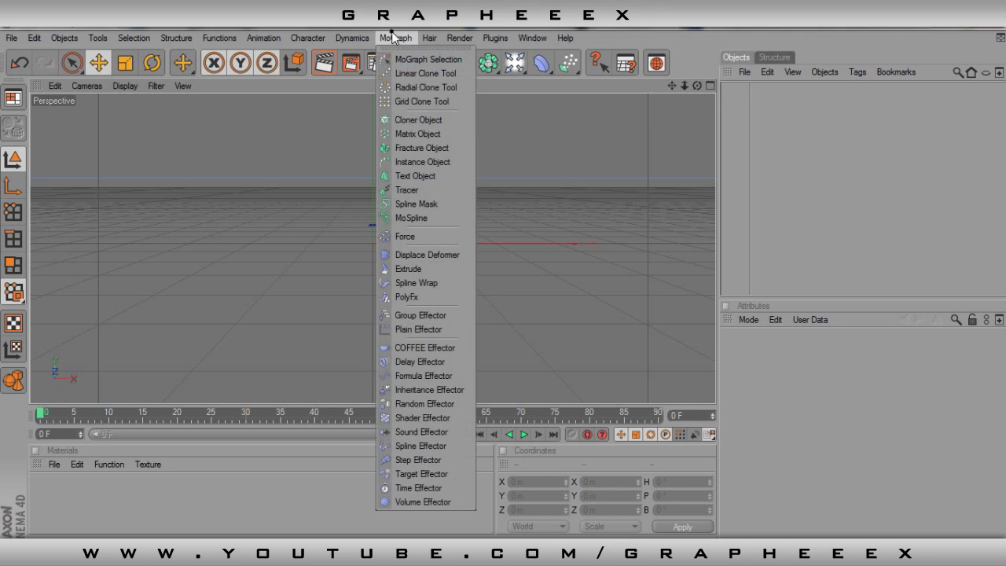
Add a MoGraph Text object reading 'A' and set its alignment to Right.
{"action": "left_click", "coordinate": [434, 177]}
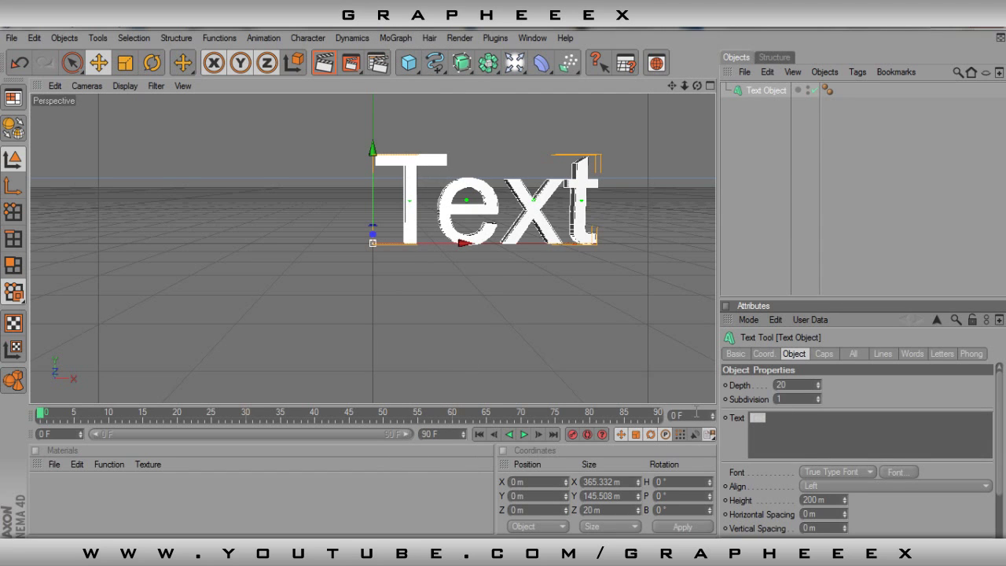
{"action": "type", "text": "A"}
{"action": "left_click", "coordinate": [904, 163]}
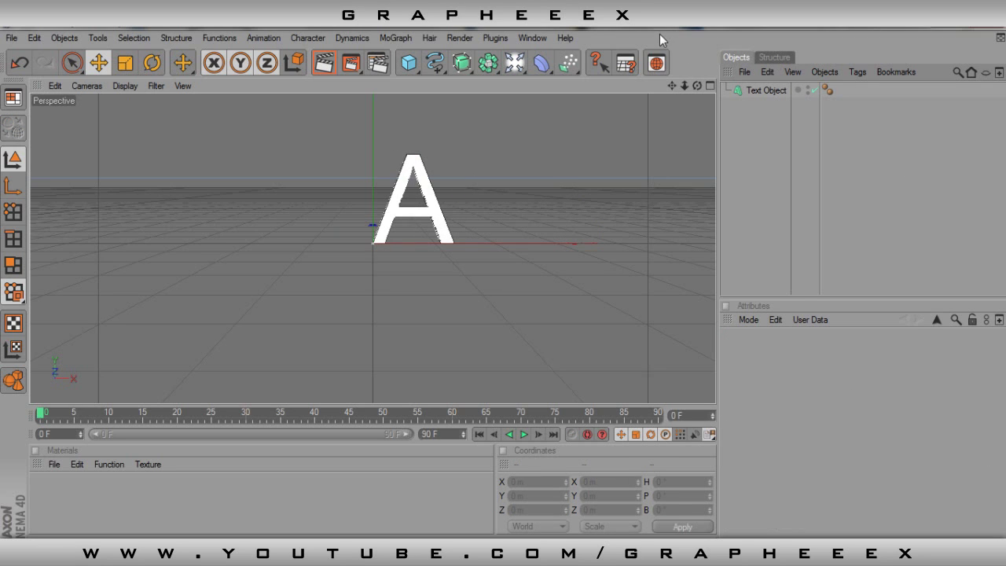
{"action": "left_click", "coordinate": [759, 91]}
{"action": "left_click", "coordinate": [882, 484]}
{"action": "left_click", "coordinate": [880, 527]}
{"action": "left_click", "coordinate": [883, 485]}
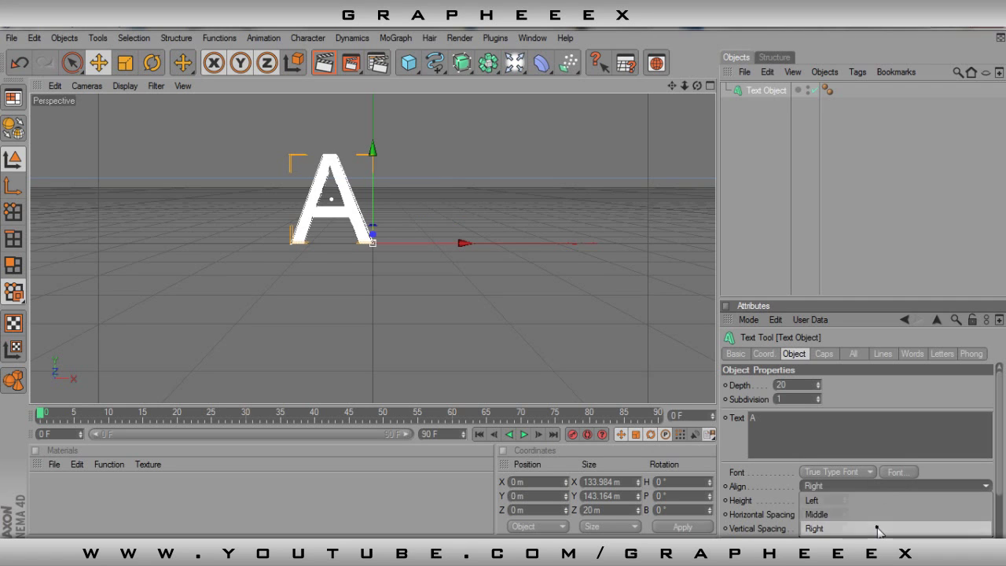
{"action": "left_click", "coordinate": [881, 527]}
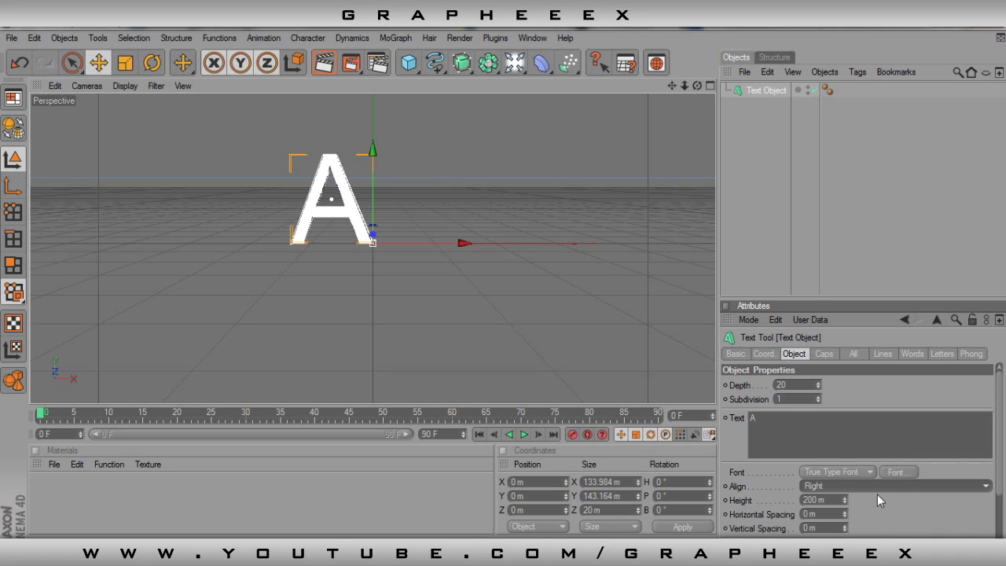
Add a second text object reading 'B' and name the two objects A and B.
{"action": "left_click", "coordinate": [393, 37]}
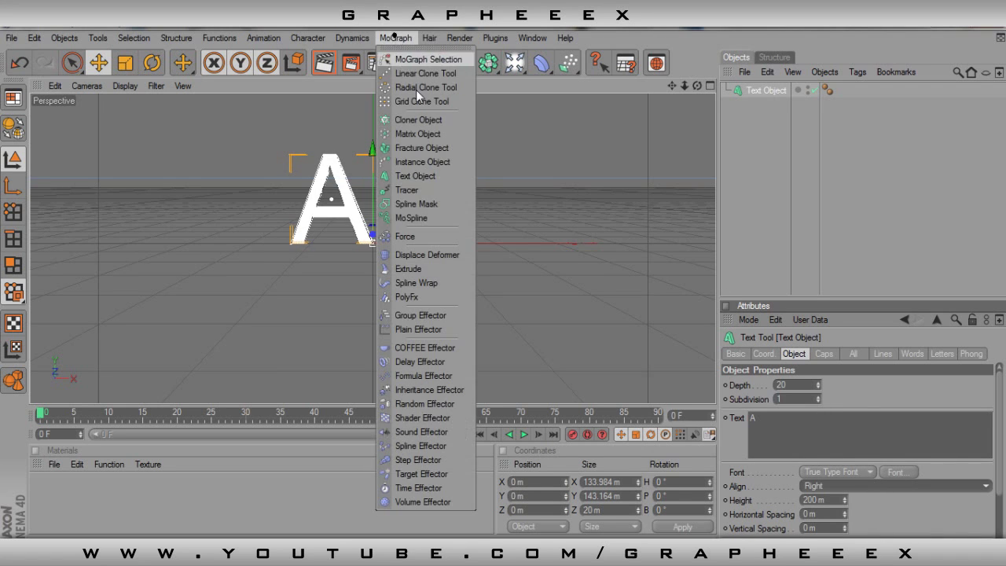
{"action": "left_click", "coordinate": [456, 176]}
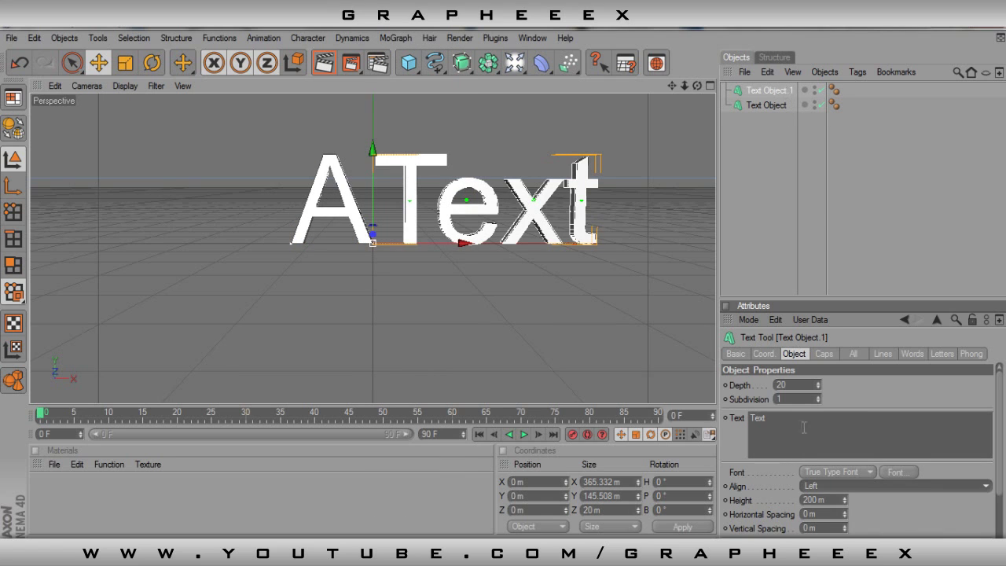
{"action": "double_click", "coordinate": [757, 418]}
{"action": "type", "text": "B"}
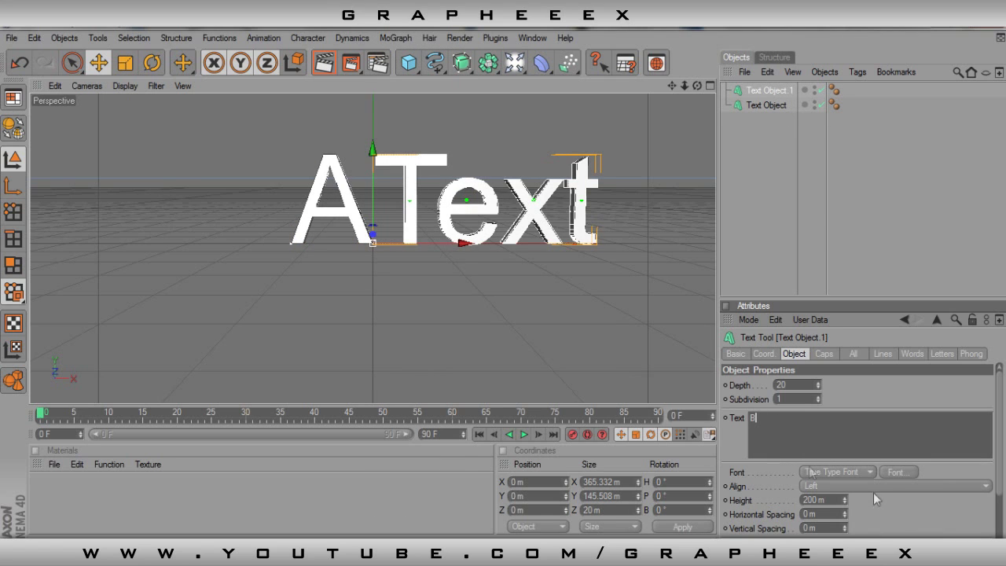
{"action": "left_click", "coordinate": [754, 104]}
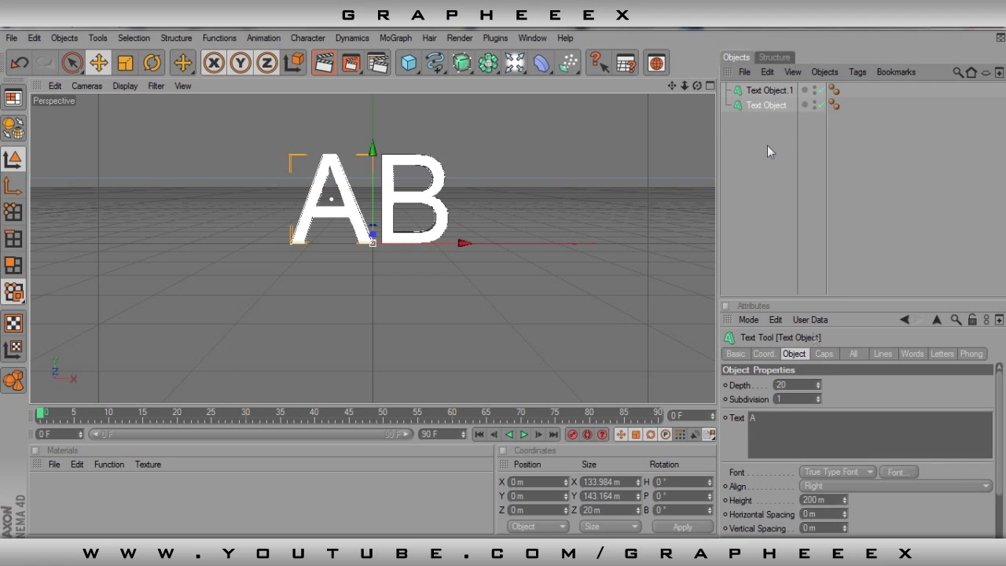
{"action": "double_click", "coordinate": [762, 105]}
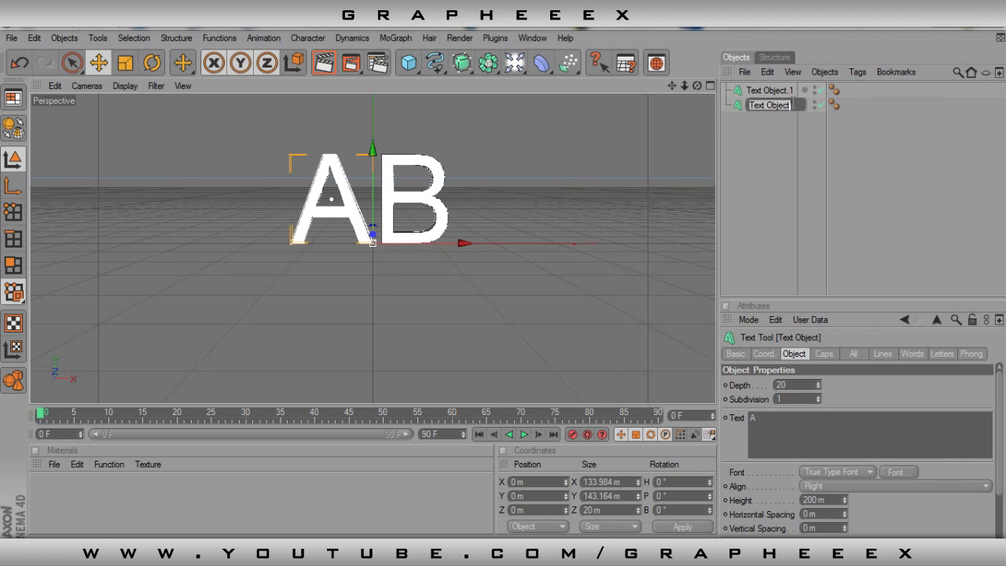
{"action": "type", "text": "A"}
{"action": "key", "text": "Return"}
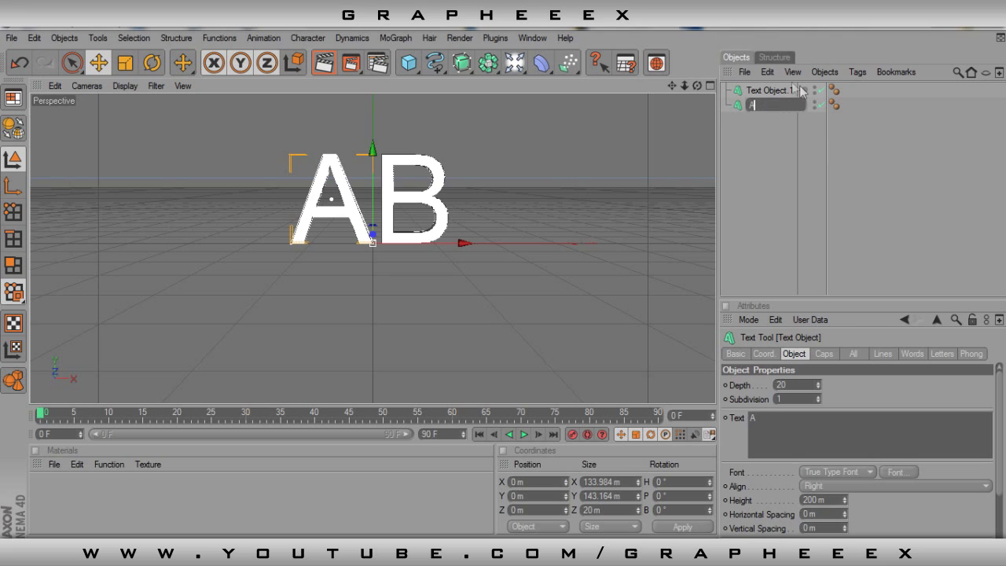
{"action": "double_click", "coordinate": [782, 89]}
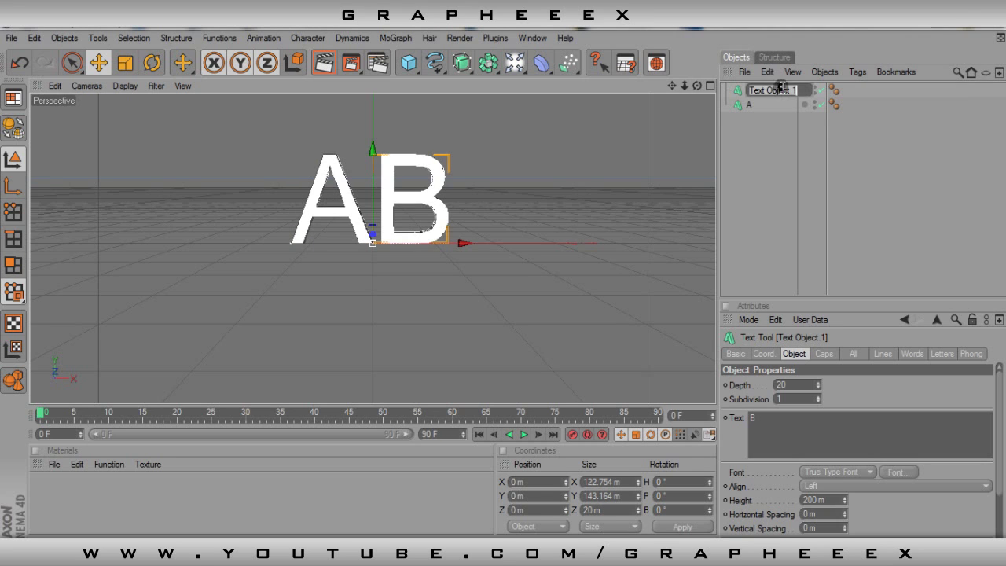
{"action": "type", "text": "B"}
{"action": "key", "text": "Return"}
Set the extrusion depth of both letters A and B to 60.
{"action": "left_click", "coordinate": [750, 105]}
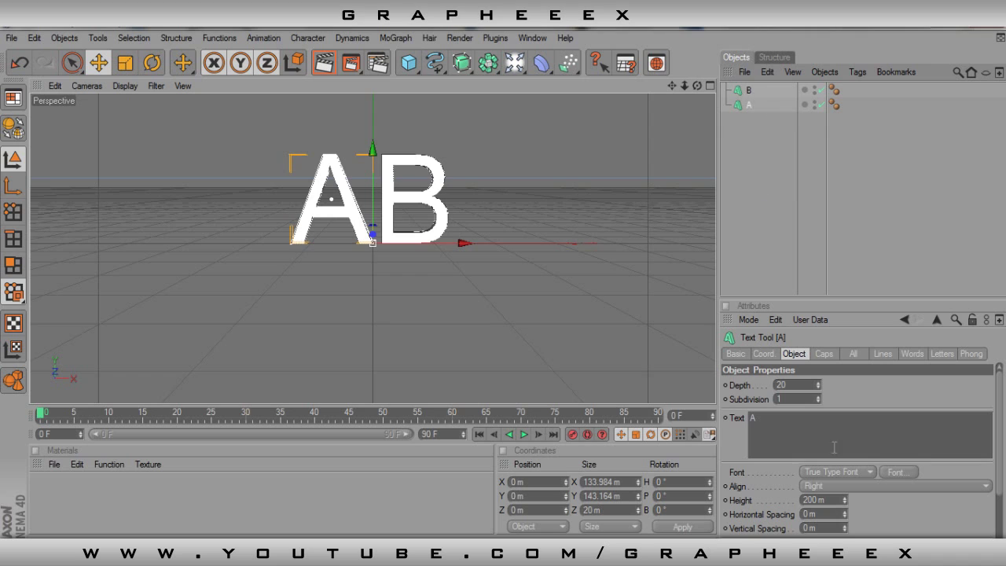
{"action": "left_click", "coordinate": [815, 385]}
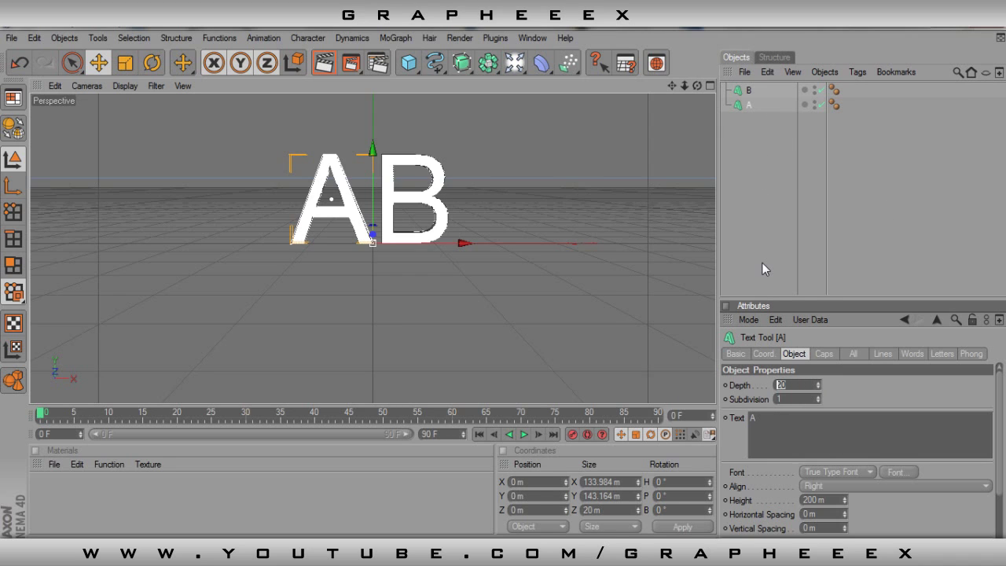
{"action": "type", "text": "60"}
{"action": "key", "text": "Return"}
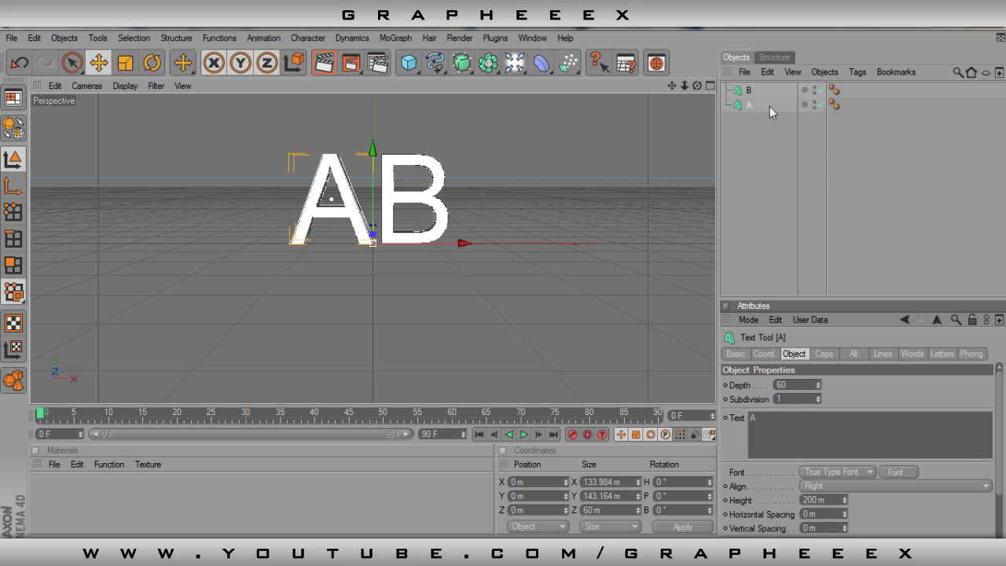
{"action": "left_click", "coordinate": [750, 90]}
{"action": "left_click", "coordinate": [810, 384]}
{"action": "type", "text": "60"}
{"action": "key", "text": "Return"}
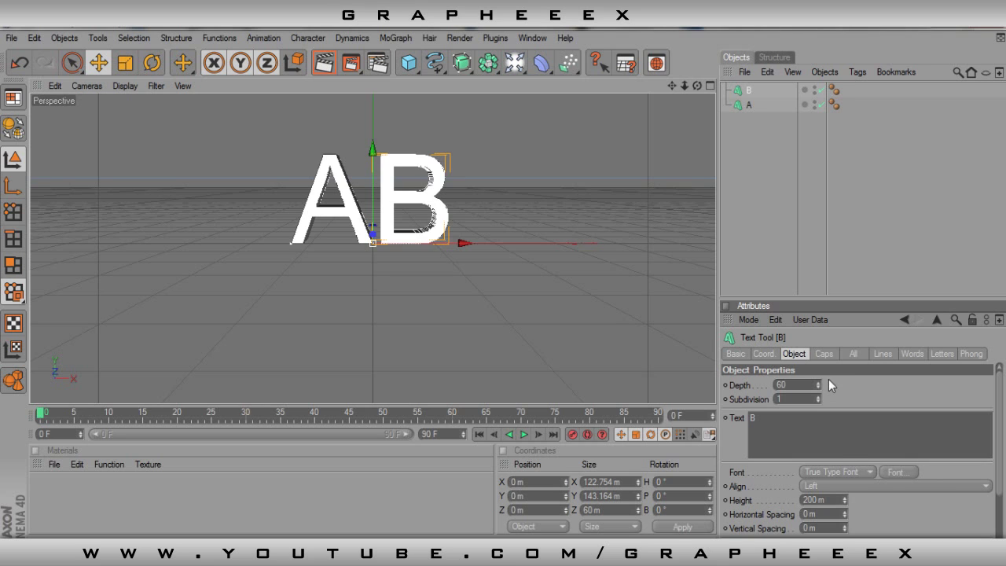
Load the Materials 1.c4d library into the Materials manager and pan the letters lower in view.
{"action": "left_click", "coordinate": [54, 465]}
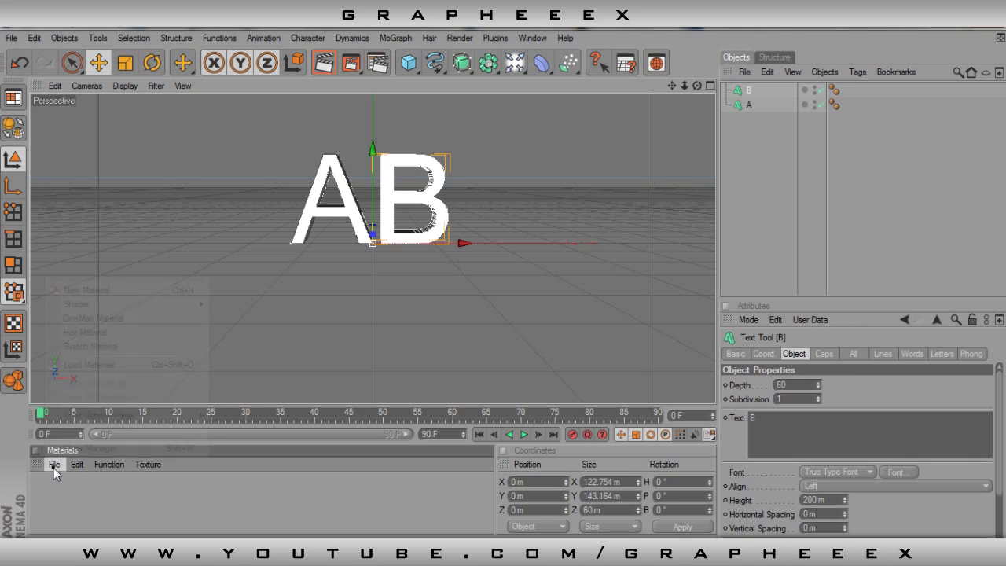
{"action": "left_click", "coordinate": [277, 504]}
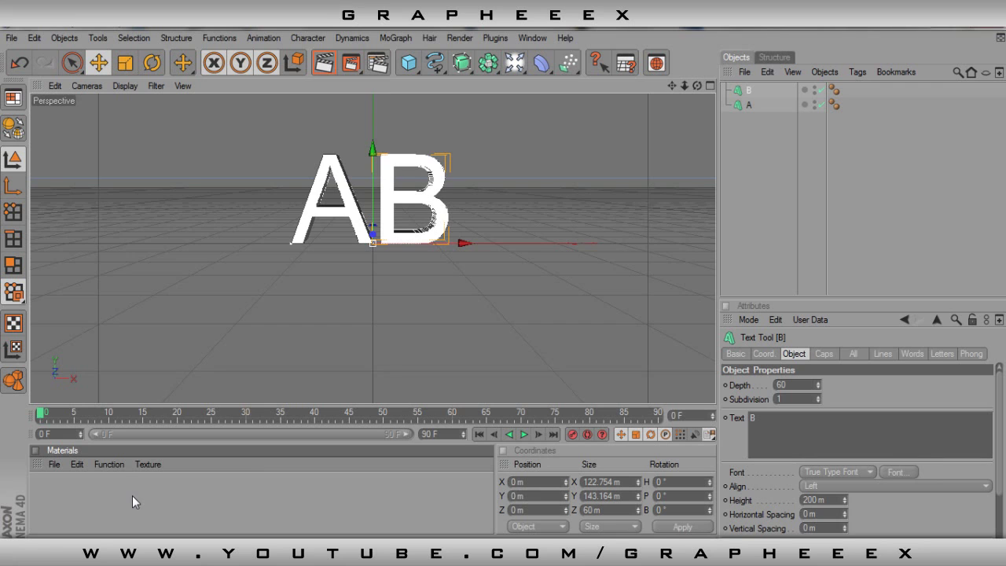
{"action": "left_click", "coordinate": [52, 464]}
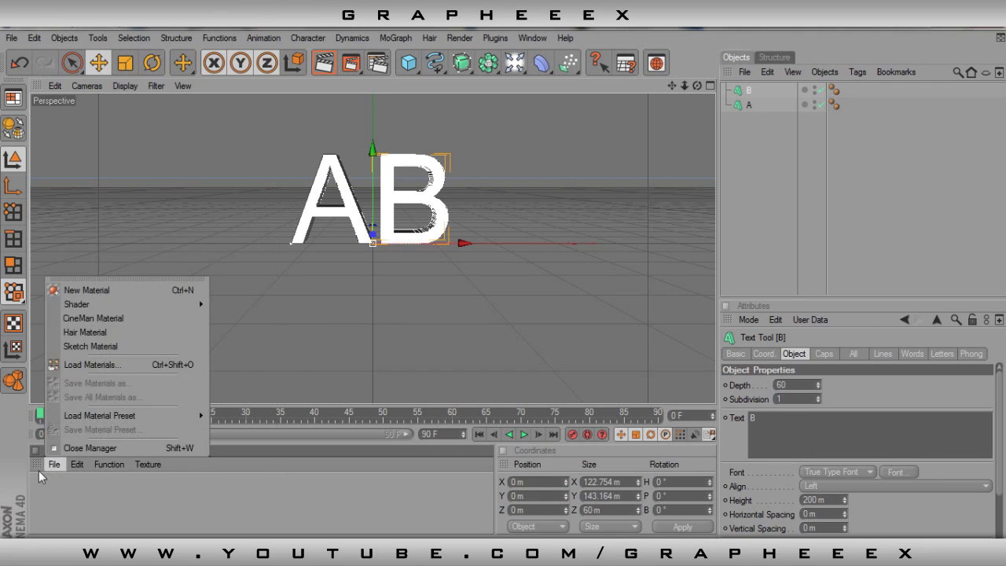
{"action": "left_click", "coordinate": [98, 364]}
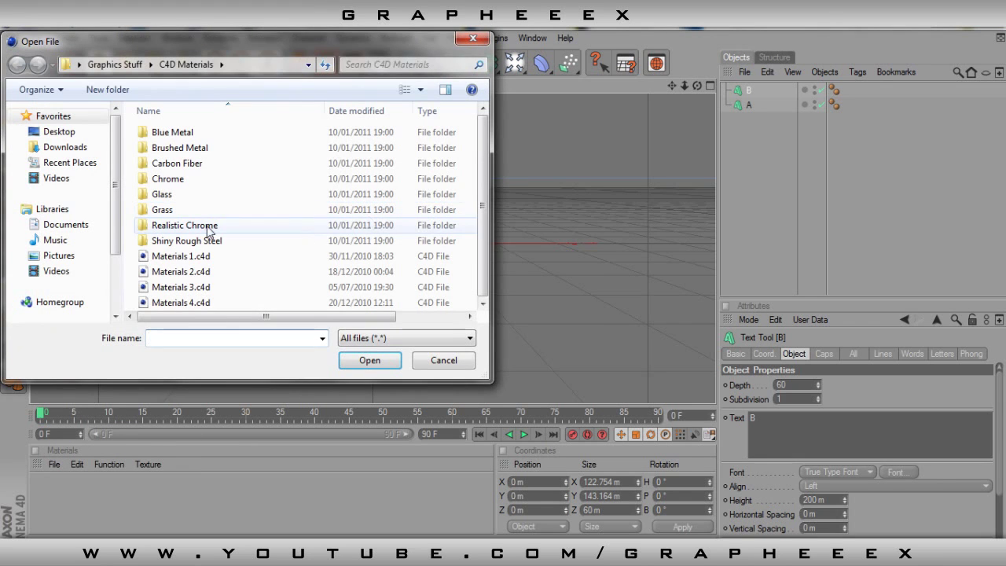
{"action": "double_click", "coordinate": [180, 259]}
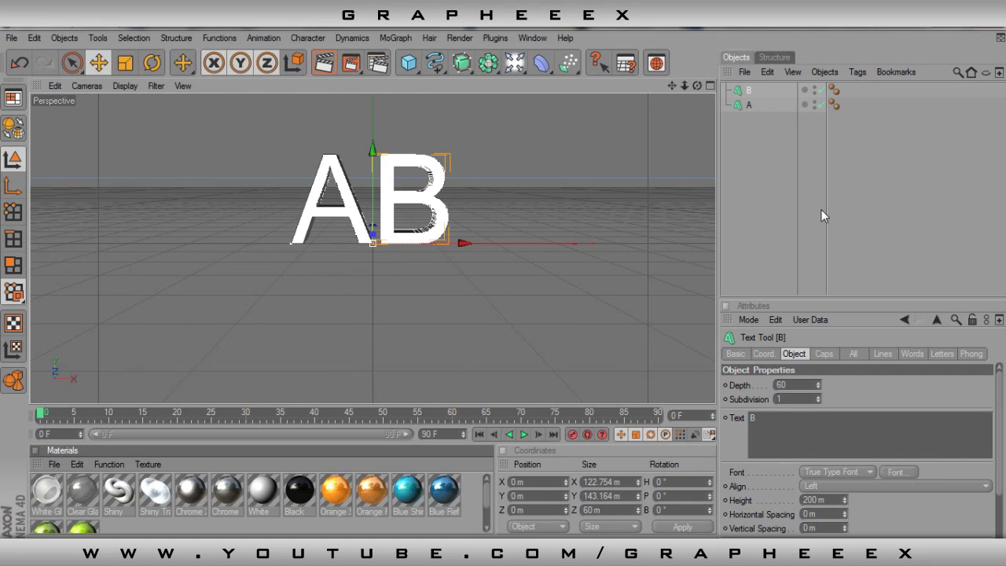
{"action": "left_click_drag", "start_coordinate": [672, 86], "coordinate": [673, 119]}
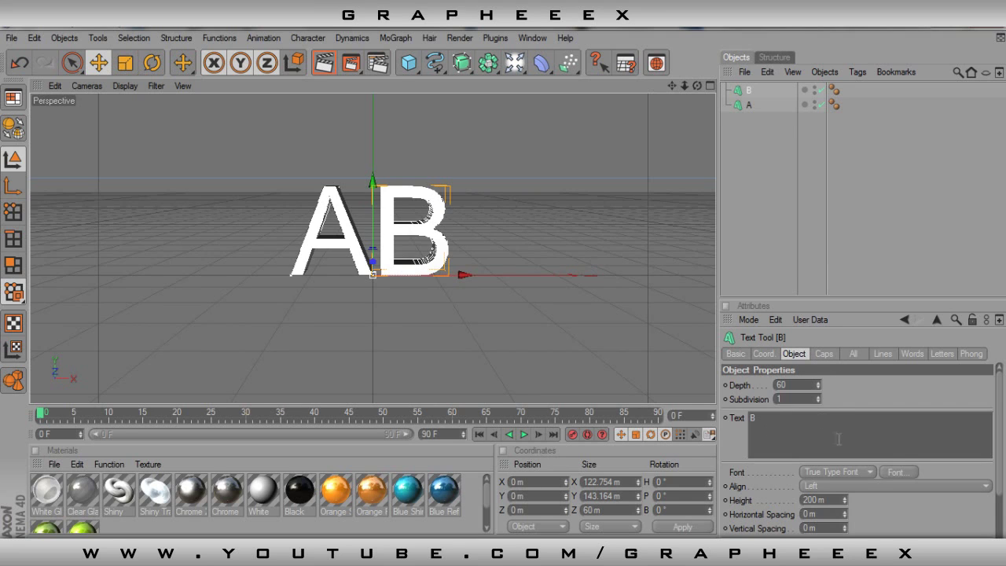
{"action": "left_click", "coordinate": [744, 107]}
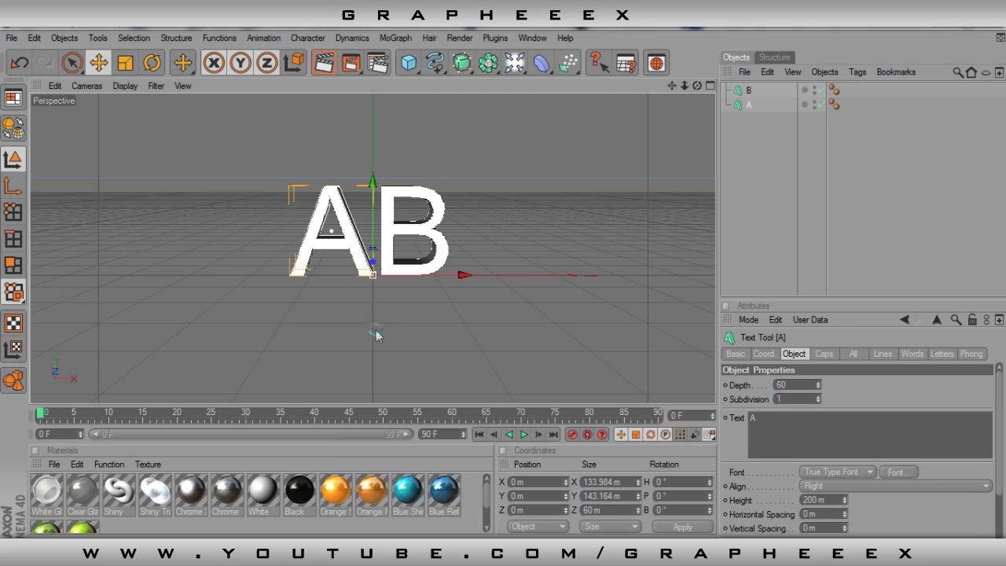
Change letter A's font to Agency FB after trying Harabara and another font.
{"action": "key", "text": "Down"}
{"action": "key", "text": "Down"}
{"action": "key", "text": "Down"}
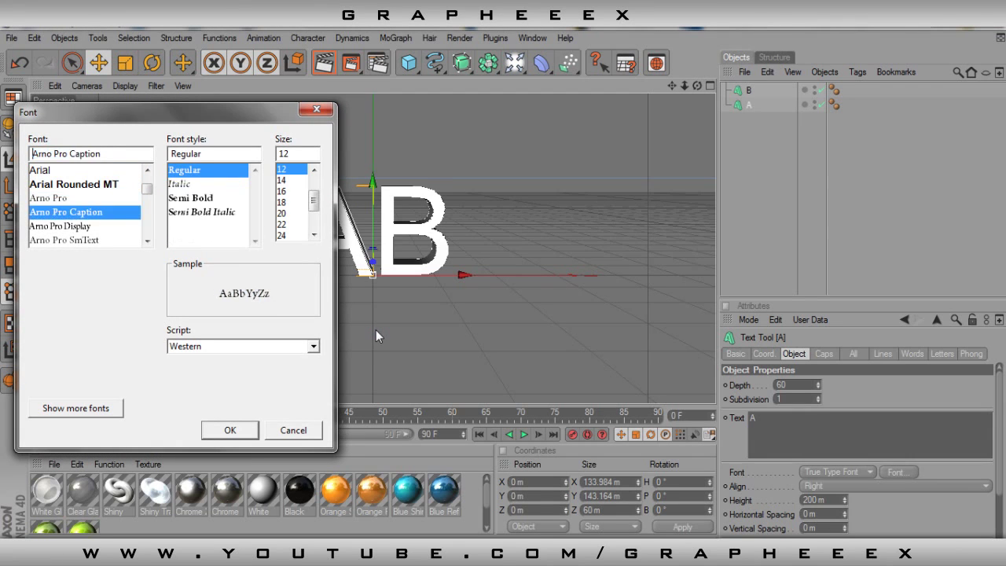
{"action": "type", "text": "har"}
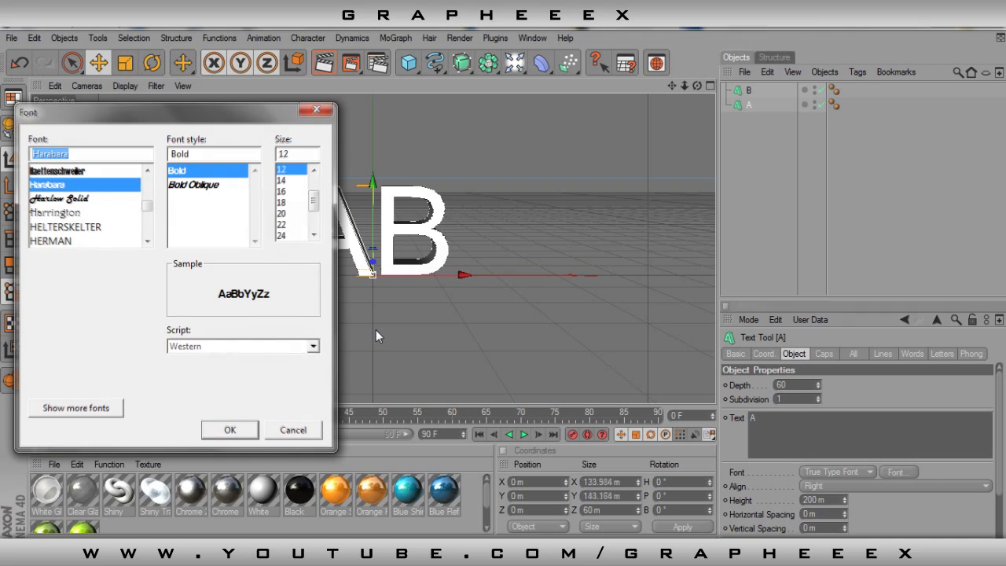
{"action": "key", "text": "Return"}
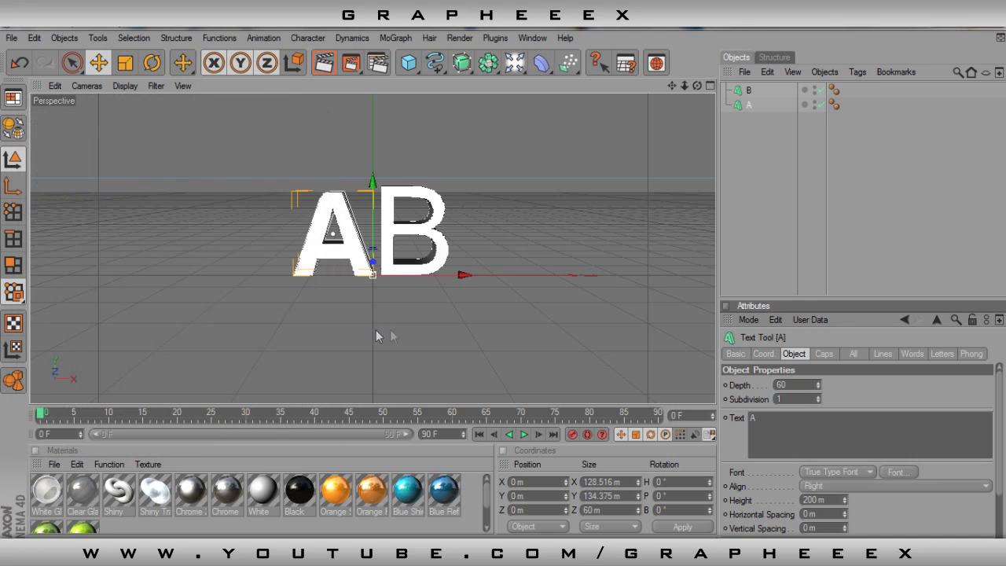
{"action": "left_click", "coordinate": [897, 472]}
{"action": "type", "text": "ba"}
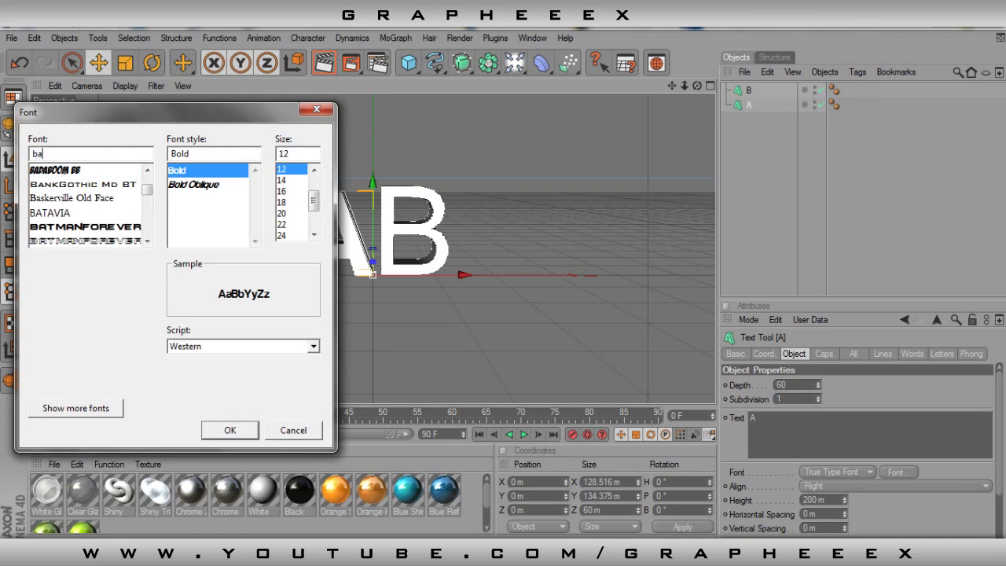
{"action": "type", "text": "e"}
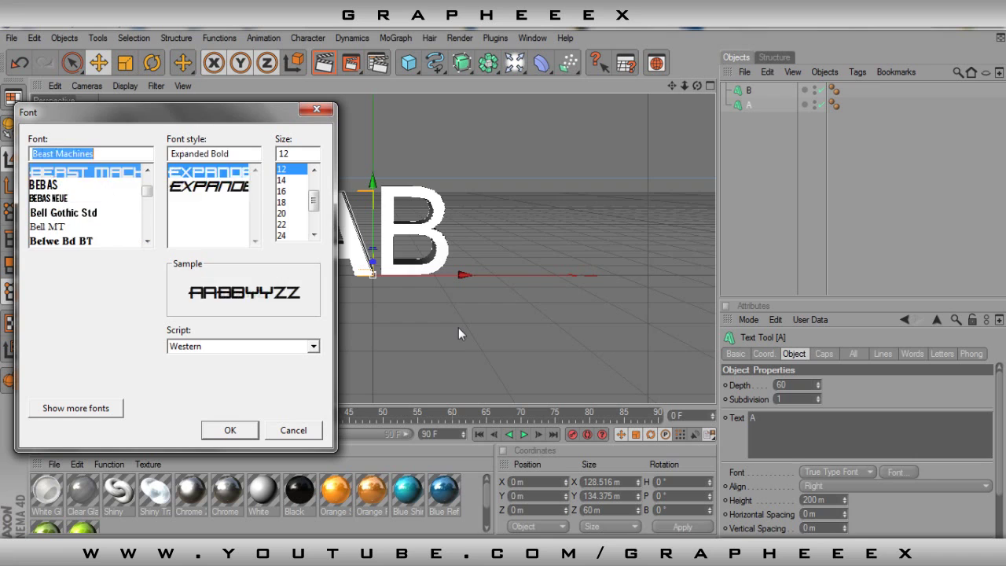
{"action": "key", "text": "Return"}
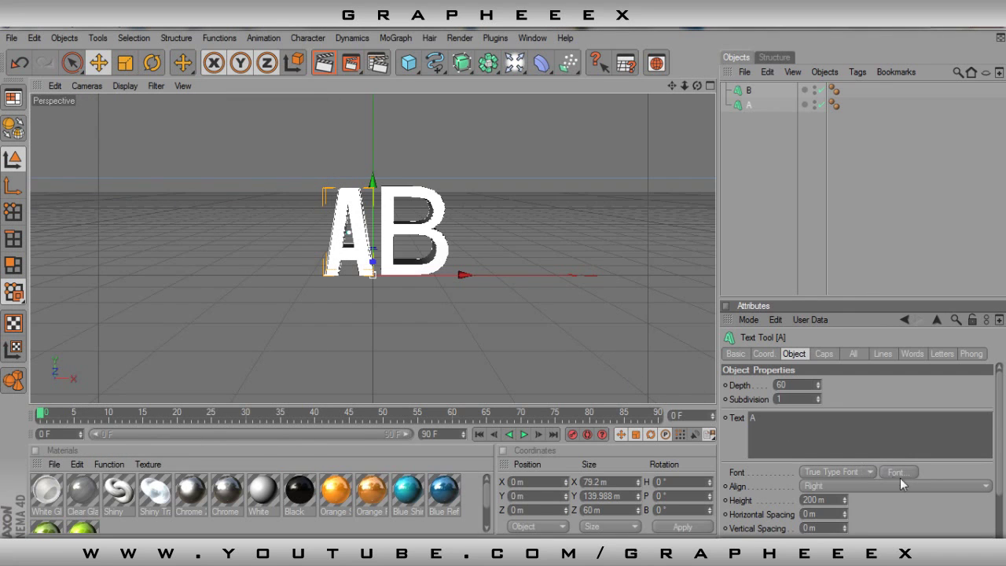
{"action": "left_click", "coordinate": [906, 471]}
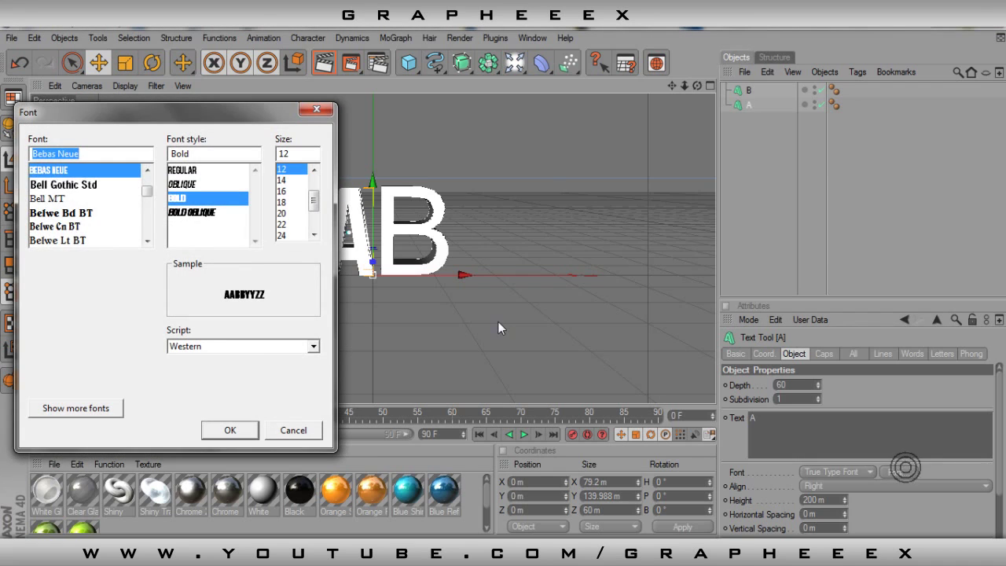
{"action": "type", "text": "b"}
{"action": "key", "text": "BackSpace"}
{"action": "type", "text": "agency"}
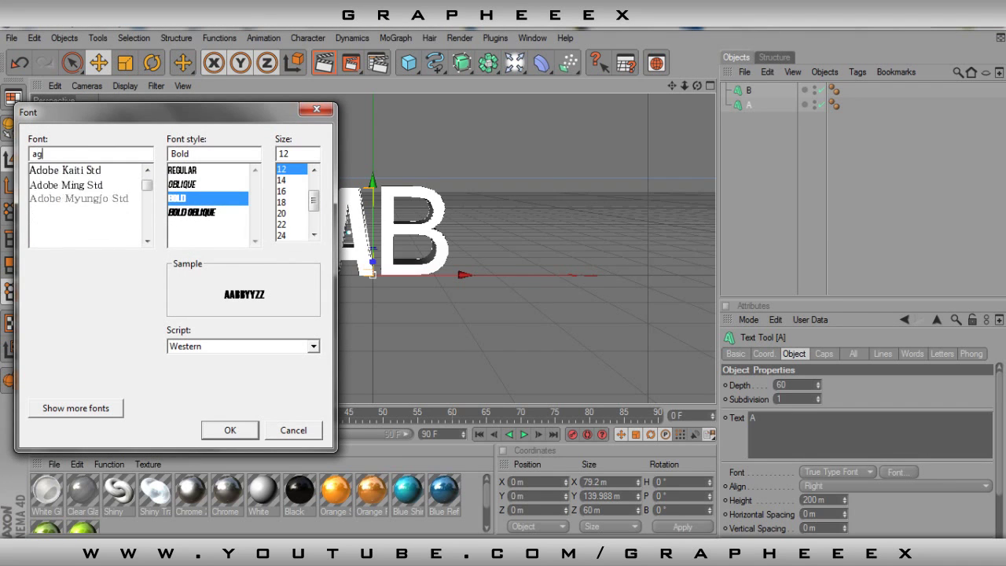
{"action": "key", "text": "Down"}
{"action": "key", "text": "Return"}
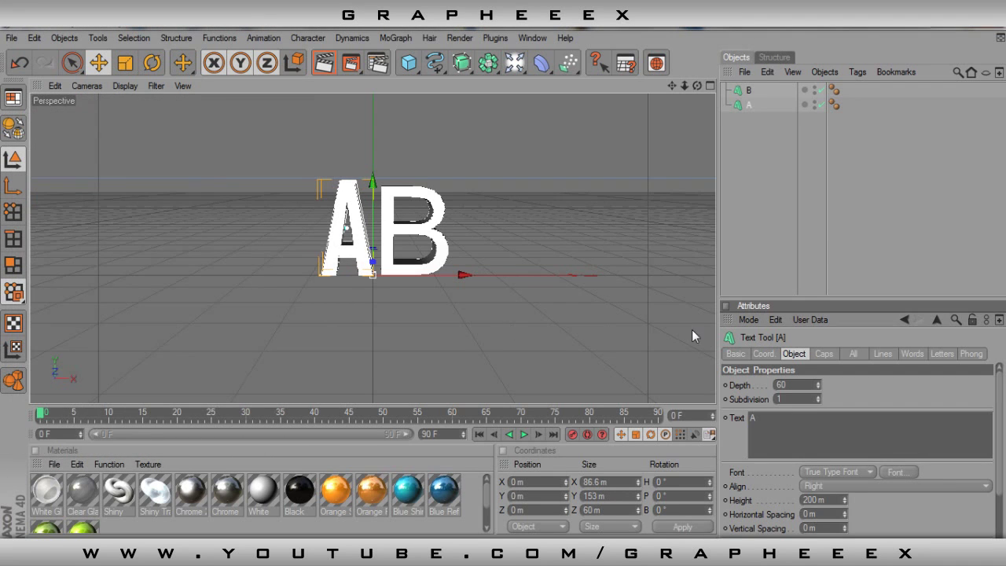
Set letter B's font to Agency FB as well and deselect everything.
{"action": "left_click", "coordinate": [749, 91]}
{"action": "left_click", "coordinate": [899, 471]}
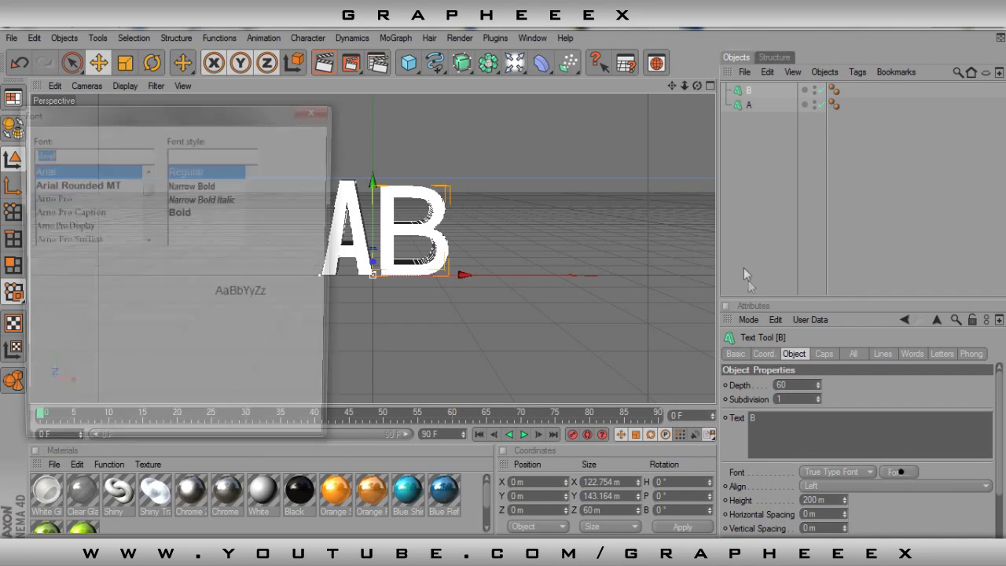
{"action": "type", "text": "age"}
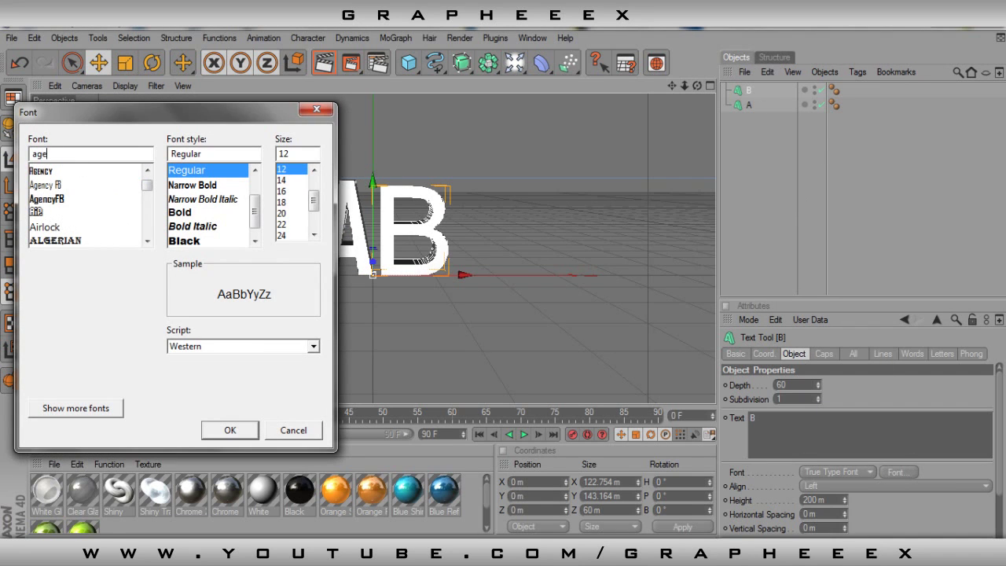
{"action": "key", "text": "Down"}
{"action": "key", "text": "Down"}
{"action": "key", "text": "Down"}
{"action": "key", "text": "Return"}
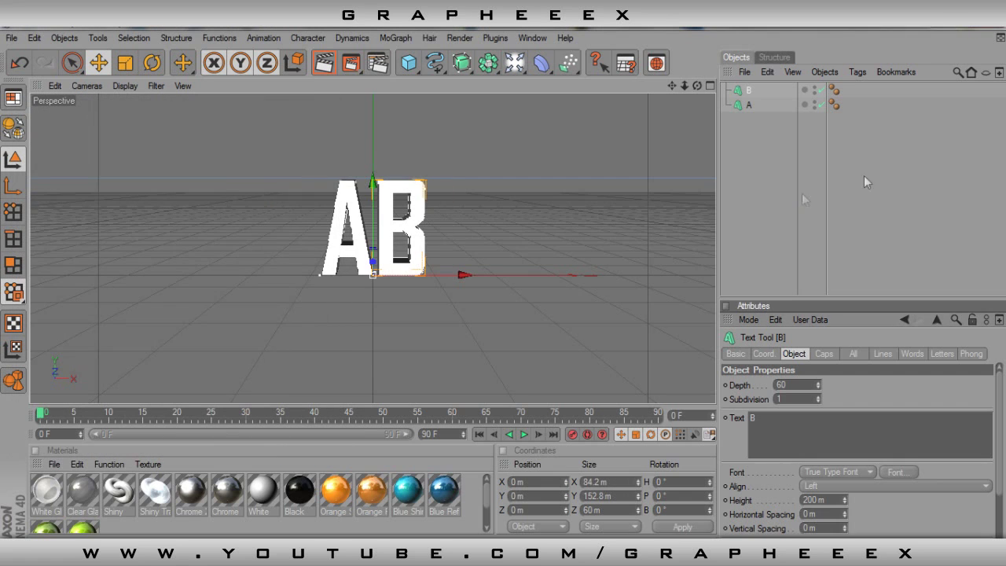
{"action": "left_click", "coordinate": [946, 196]}
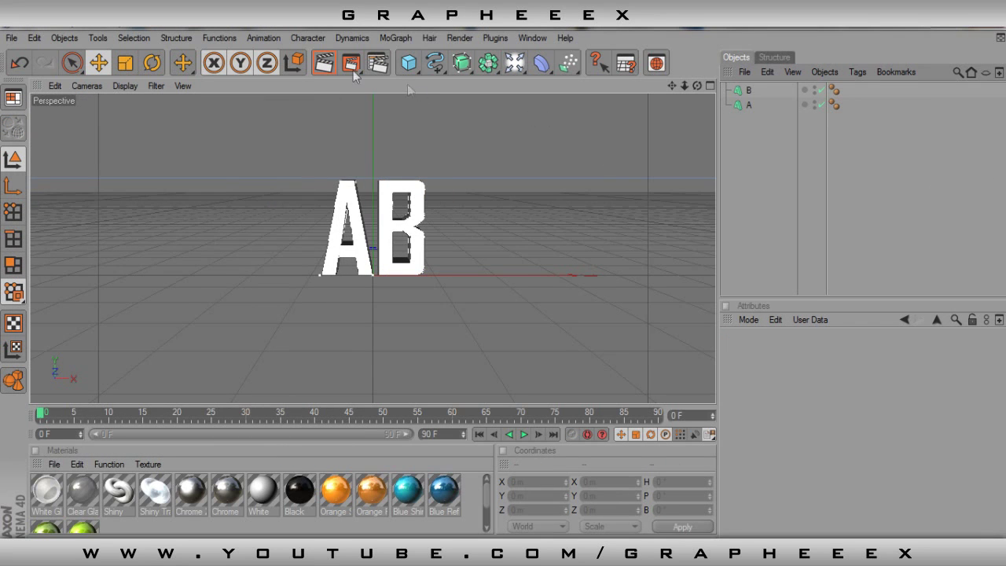
Preview a render, then open letter A's Caps settings and move A above B in the list.
{"action": "left_click", "coordinate": [324, 63]}
{"action": "left_click", "coordinate": [855, 209]}
{"action": "left_click", "coordinate": [747, 103]}
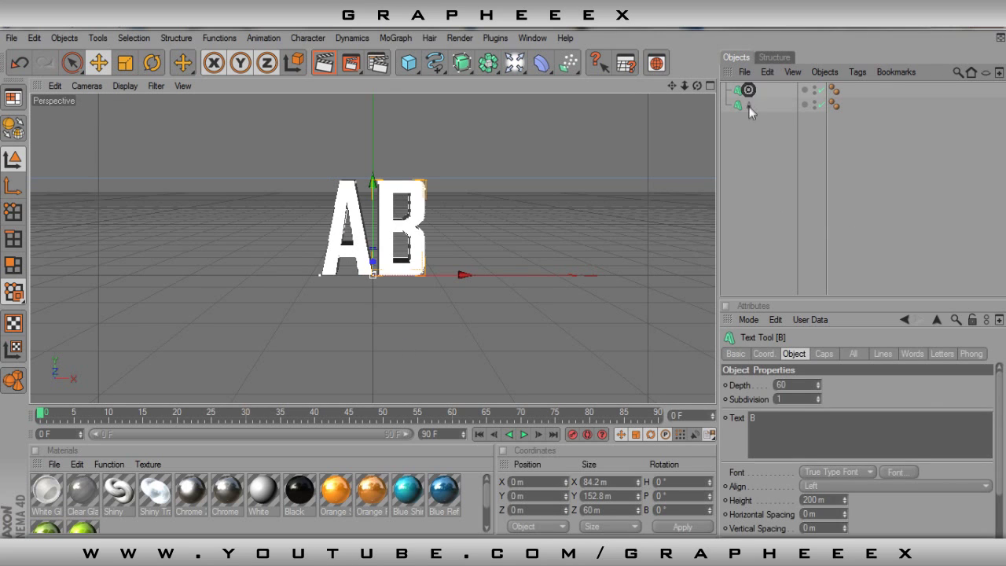
{"action": "left_click", "coordinate": [827, 353]}
{"action": "left_click", "coordinate": [828, 384]}
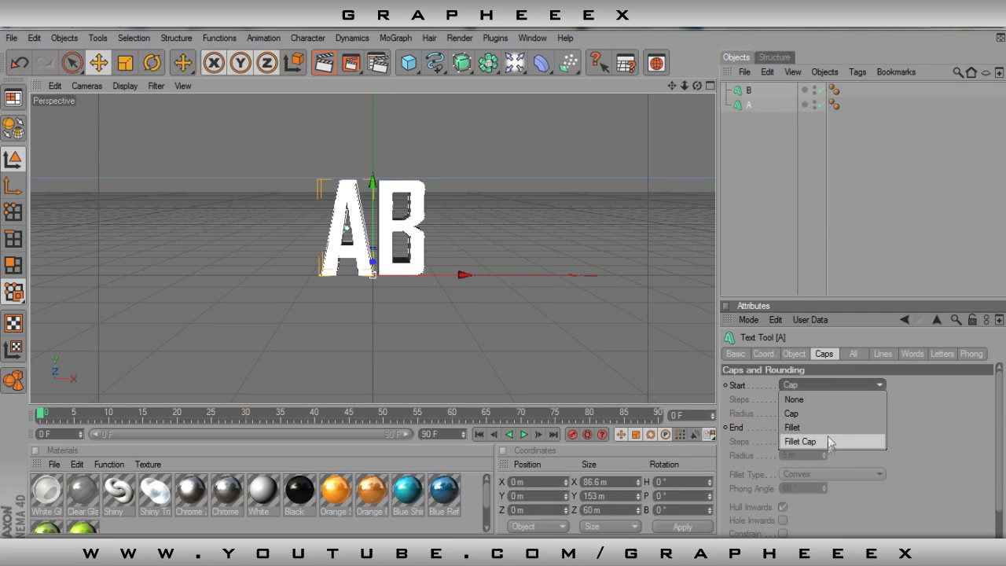
{"action": "left_click", "coordinate": [856, 186]}
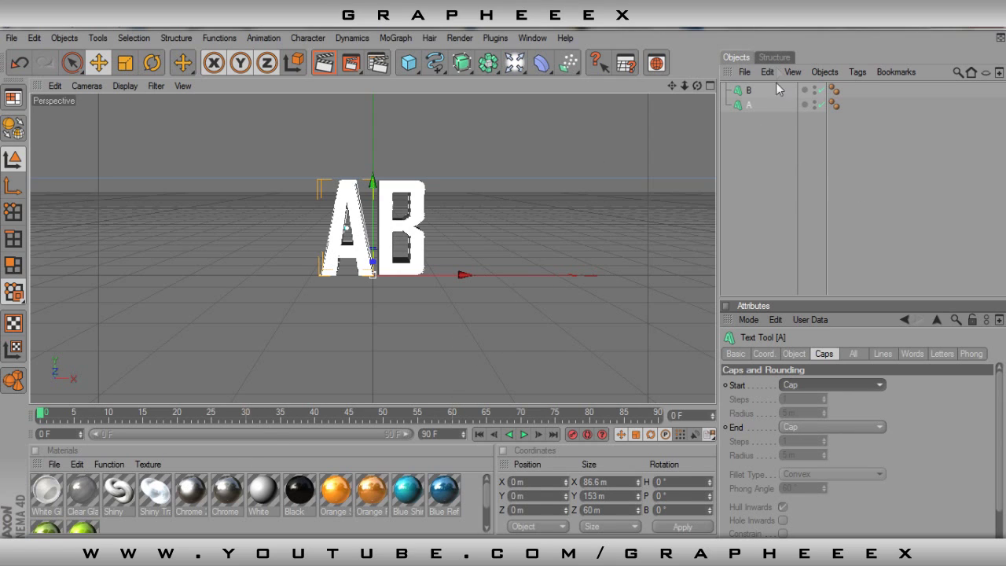
{"action": "left_click", "coordinate": [827, 387]}
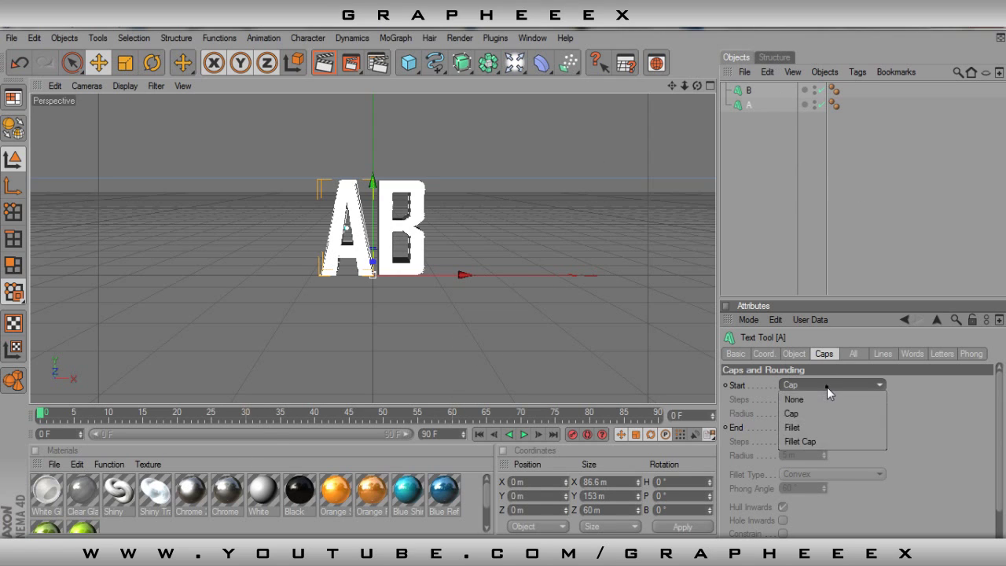
{"action": "left_click", "coordinate": [755, 107]}
{"action": "left_click_drag", "start_coordinate": [747, 106], "coordinate": [743, 86]}
Give letter A Fillet Caps at start and end with 4 m radii.
{"action": "left_click", "coordinate": [842, 384]}
{"action": "left_click", "coordinate": [819, 355]}
{"action": "left_click", "coordinate": [835, 384]}
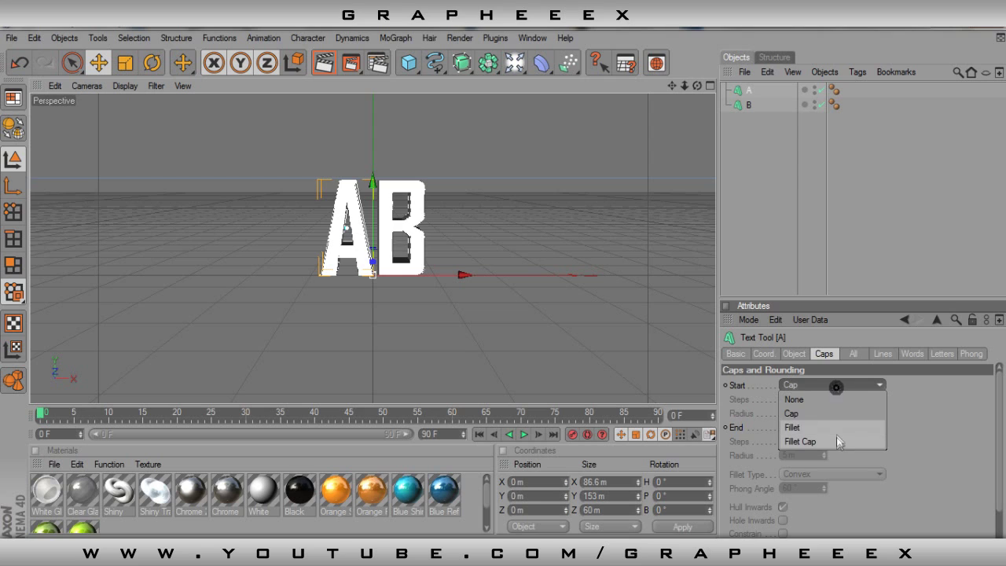
{"action": "left_click", "coordinate": [843, 438]}
{"action": "left_click", "coordinate": [858, 427]}
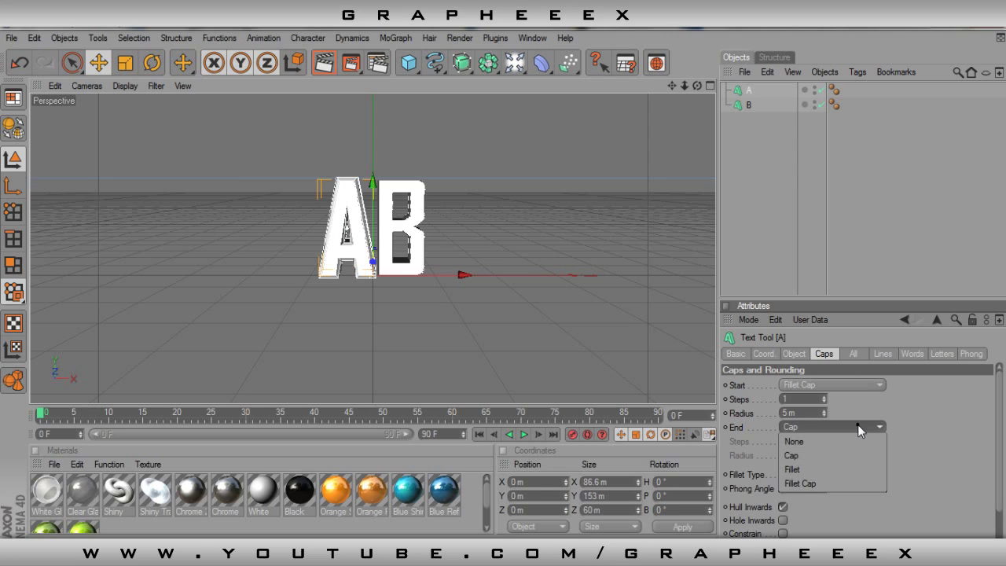
{"action": "left_click", "coordinate": [850, 486]}
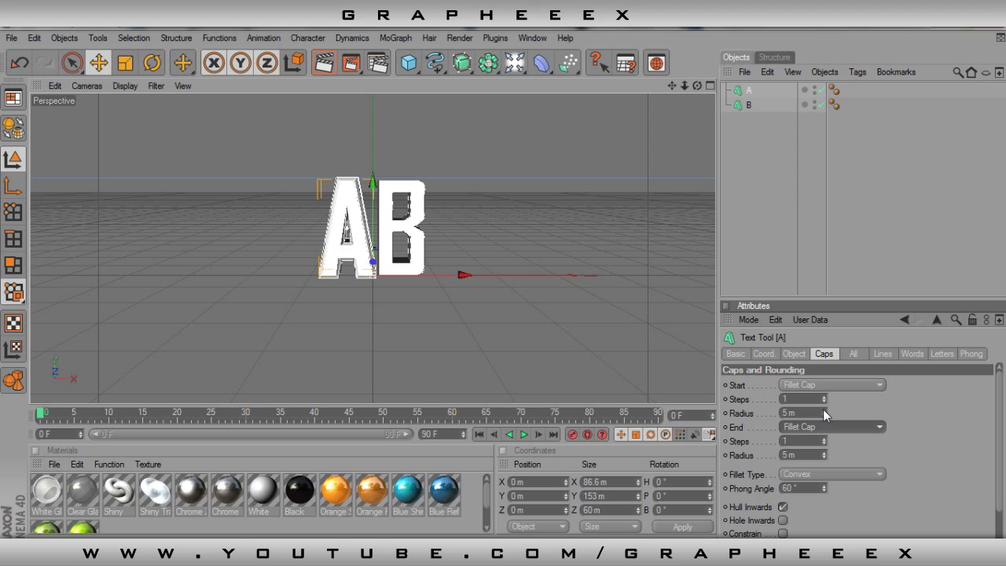
{"action": "left_click", "coordinate": [823, 409]}
{"action": "left_click", "coordinate": [824, 416]}
{"action": "left_click", "coordinate": [824, 416]}
{"action": "left_click", "coordinate": [824, 456]}
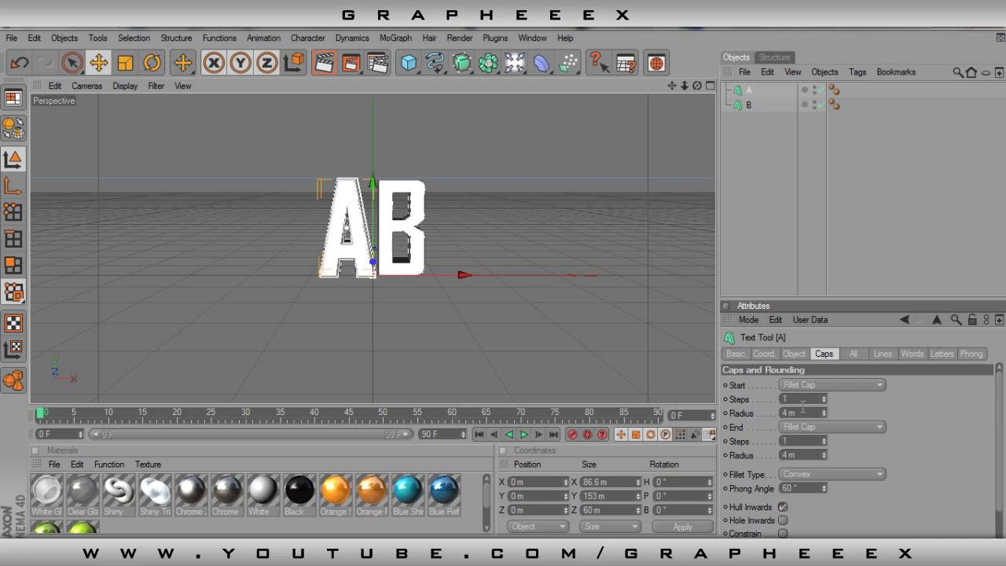
Give letter B Fillet Caps at start and end with 4 m radii.
{"action": "left_click", "coordinate": [748, 104]}
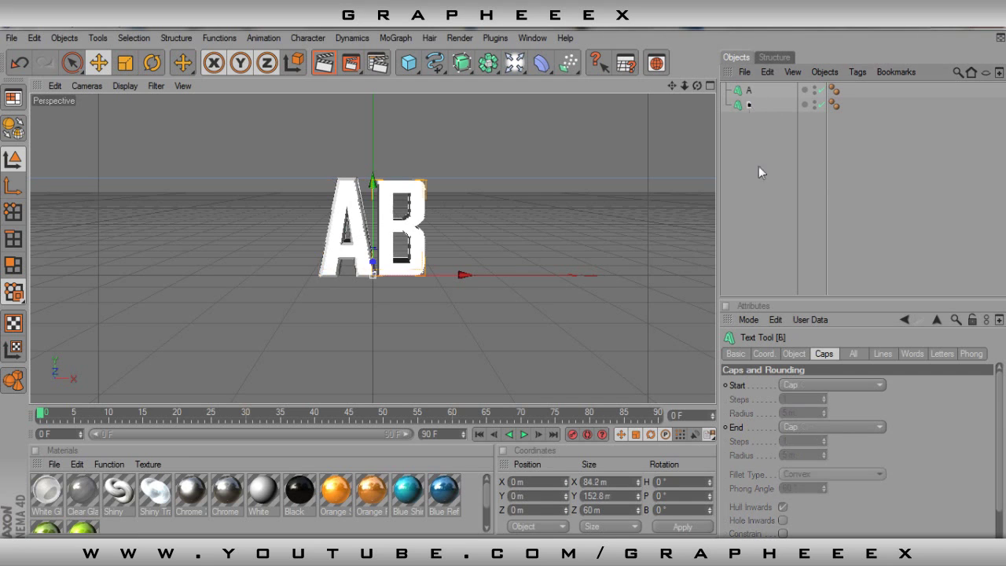
{"action": "left_click", "coordinate": [821, 384]}
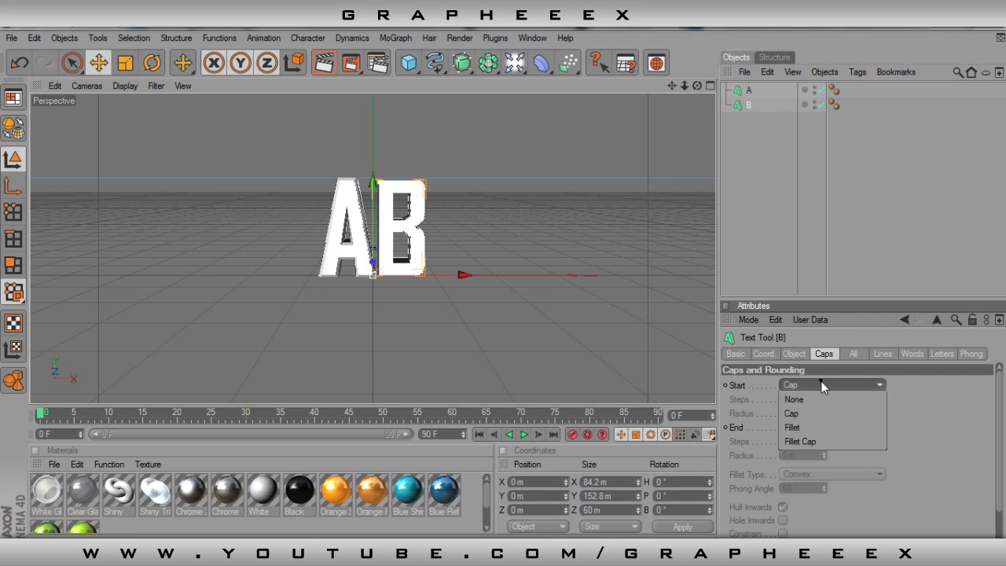
{"action": "left_click", "coordinate": [819, 441]}
{"action": "left_click", "coordinate": [833, 429]}
{"action": "left_click", "coordinate": [833, 482]}
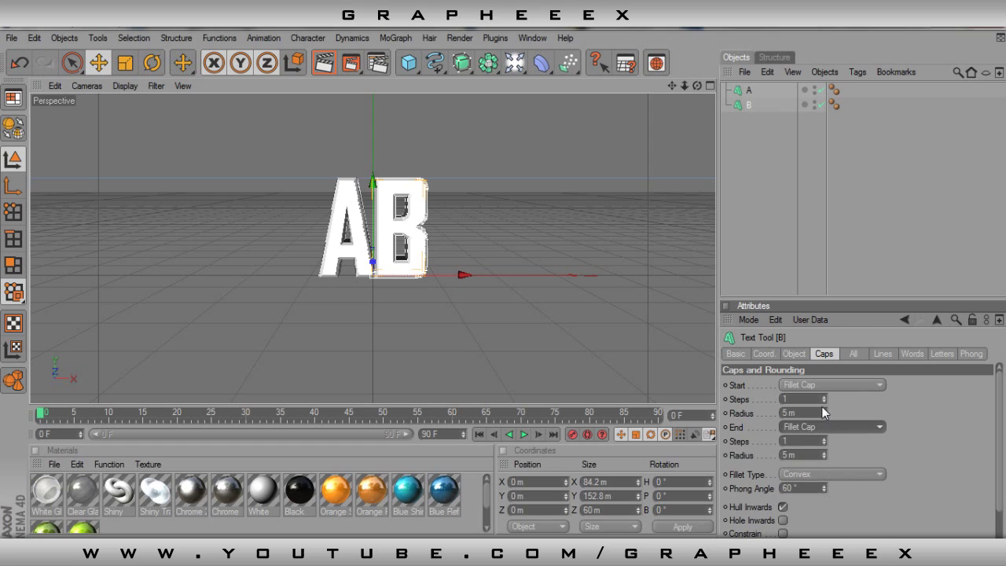
{"action": "left_click", "coordinate": [824, 416]}
{"action": "left_click", "coordinate": [824, 458]}
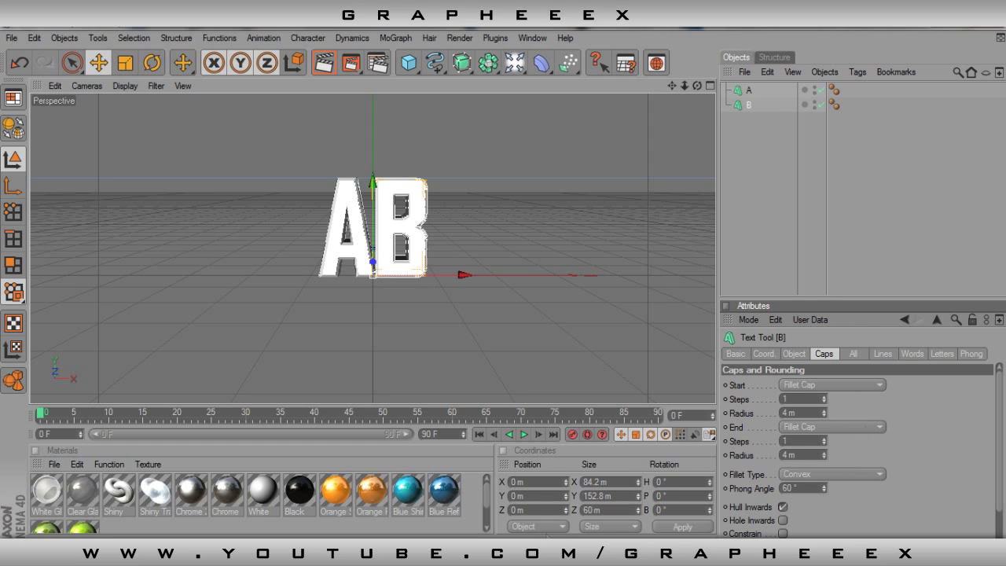
Apply Blue Reflective to letter B, preview it, then add Chrome 2 to both letters.
{"action": "left_click_drag", "start_coordinate": [443, 491], "coordinate": [338, 251]}
{"action": "left_click", "coordinate": [322, 65]}
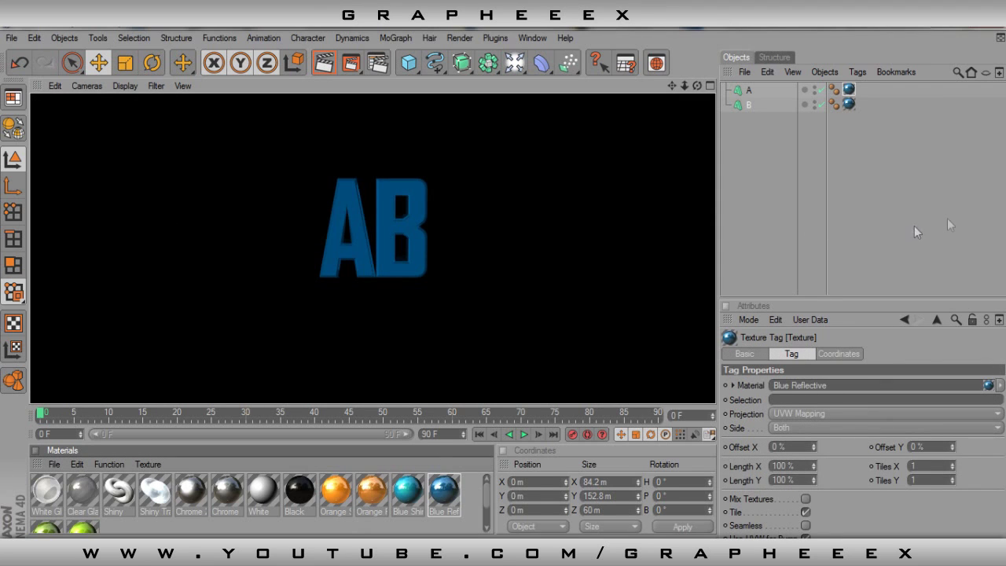
{"action": "left_click", "coordinate": [947, 218]}
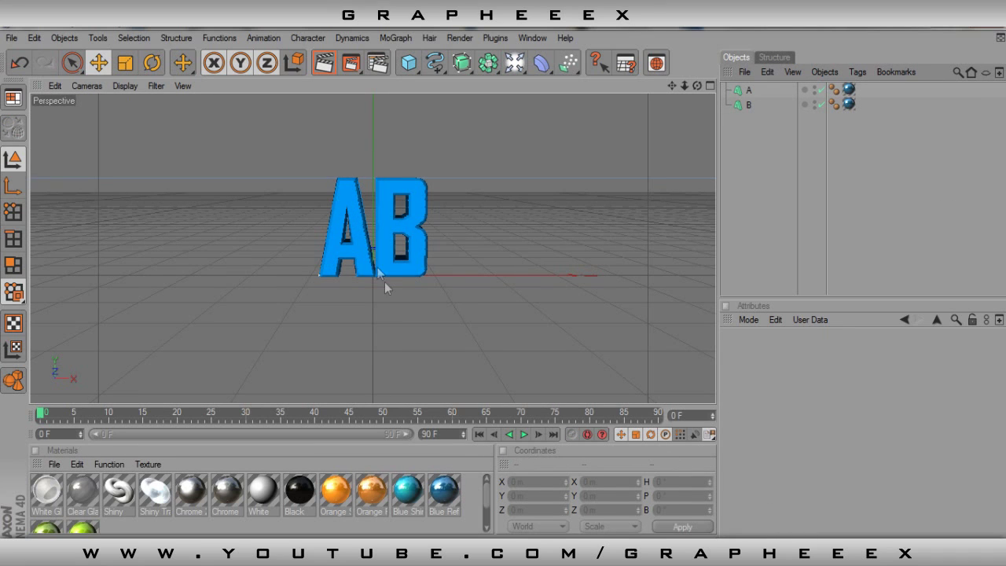
{"action": "left_click_drag", "start_coordinate": [199, 496], "coordinate": [340, 249]}
{"action": "left_click_drag", "start_coordinate": [201, 494], "coordinate": [401, 236]}
{"action": "left_click", "coordinate": [850, 103]}
{"action": "mouse_move", "coordinate": [853, 98]}
{"action": "left_mouse_down"}
{"action": "mouse_move", "coordinate": [856, 88]}
{"action": "mouse_move", "coordinate": [867, 104]}
{"action": "mouse_move", "coordinate": [855, 93]}
{"action": "mouse_move", "coordinate": [865, 89]}
{"action": "left_mouse_up"}
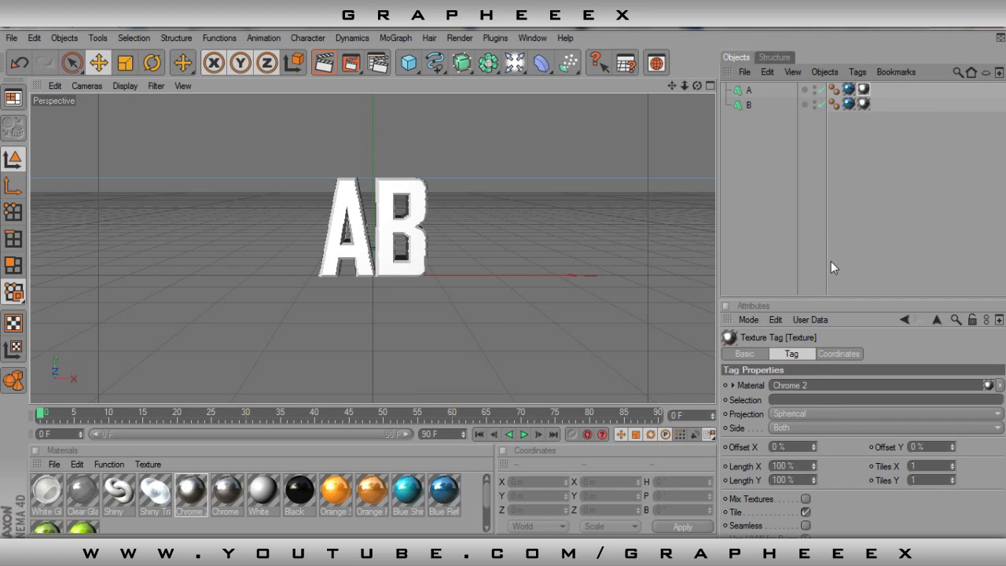
Restrict the Chrome 2 tags on letters A and B to selection R1, then render a preview.
{"action": "left_click", "coordinate": [829, 391]}
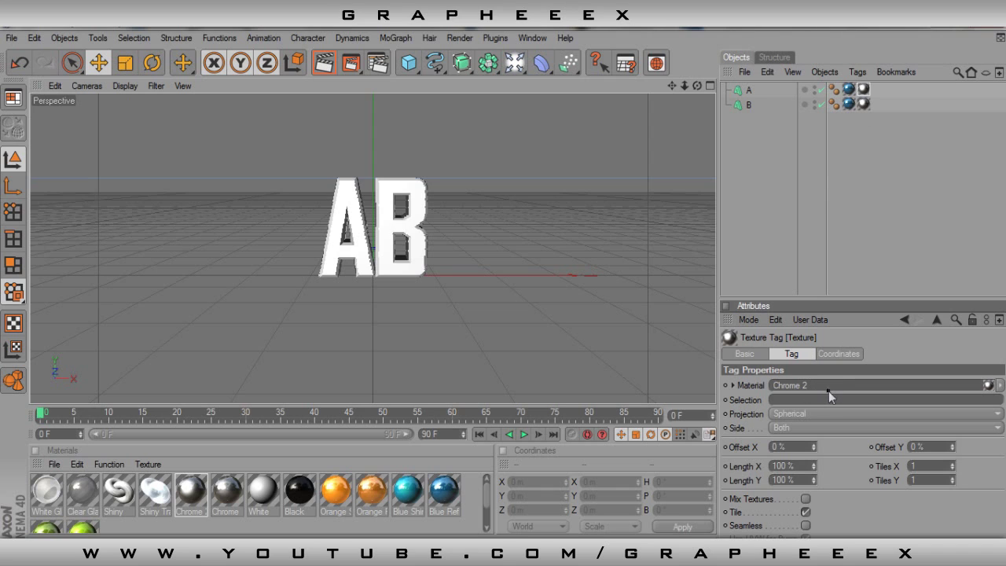
{"action": "type", "text": "R1"}
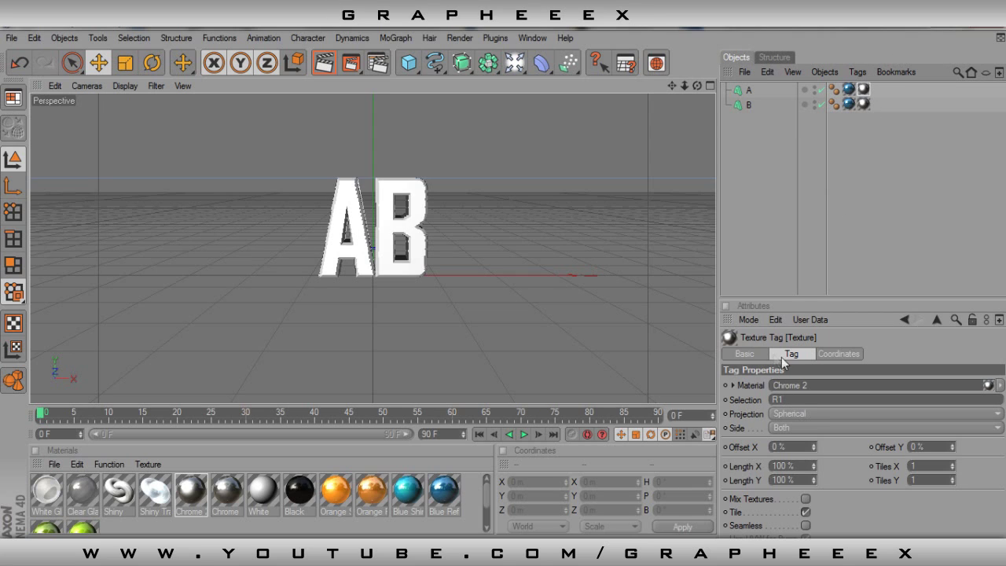
{"action": "left_click", "coordinate": [787, 354]}
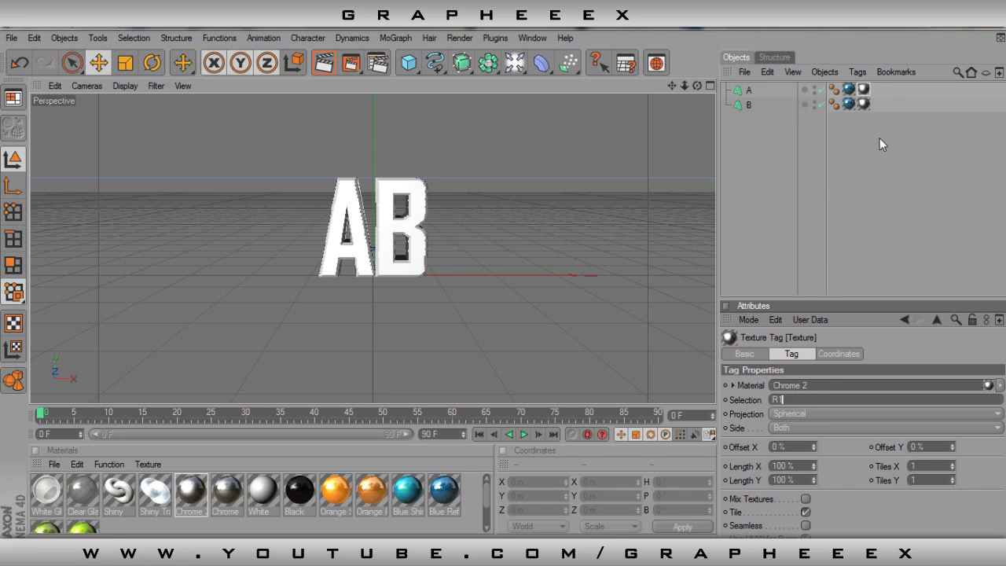
{"action": "left_click", "coordinate": [847, 150]}
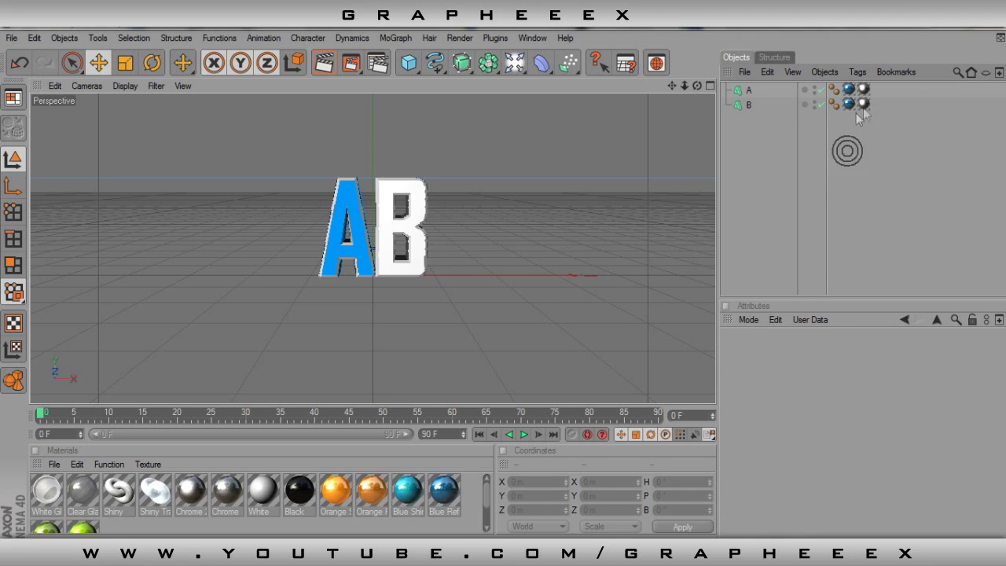
{"action": "left_click", "coordinate": [865, 104]}
{"action": "left_click", "coordinate": [803, 400]}
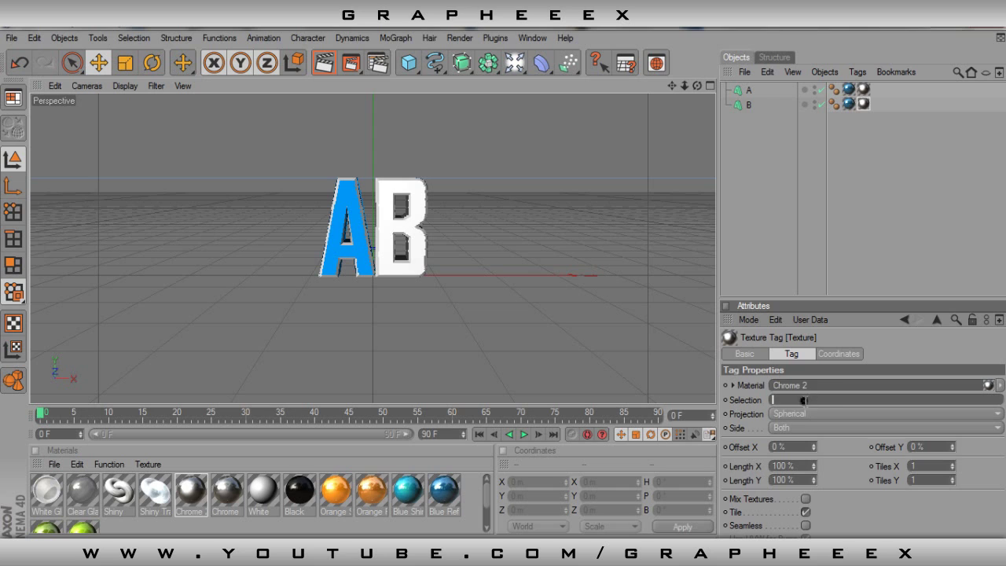
{"action": "type", "text": "R1"}
{"action": "left_click", "coordinate": [887, 175]}
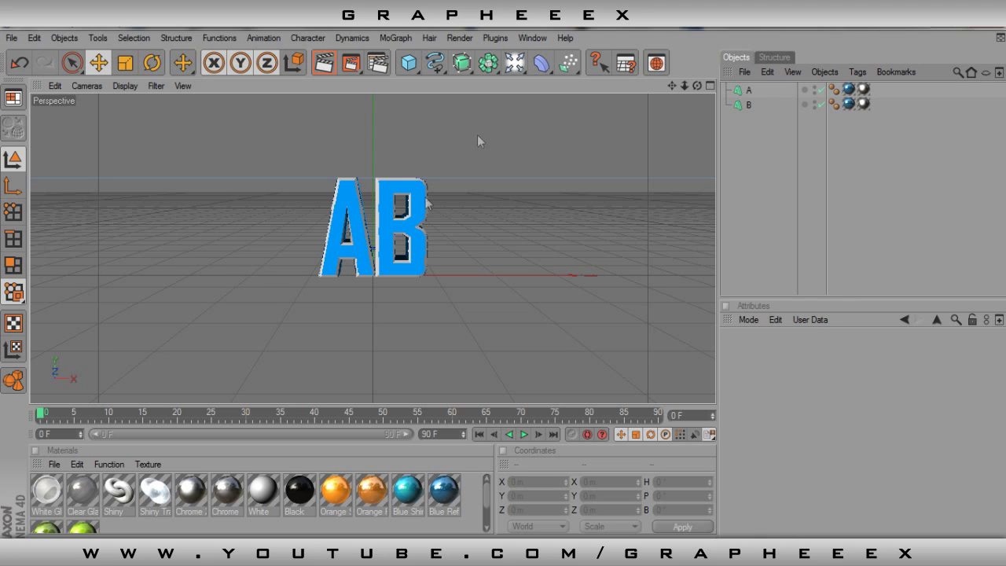
{"action": "left_click", "coordinate": [324, 63]}
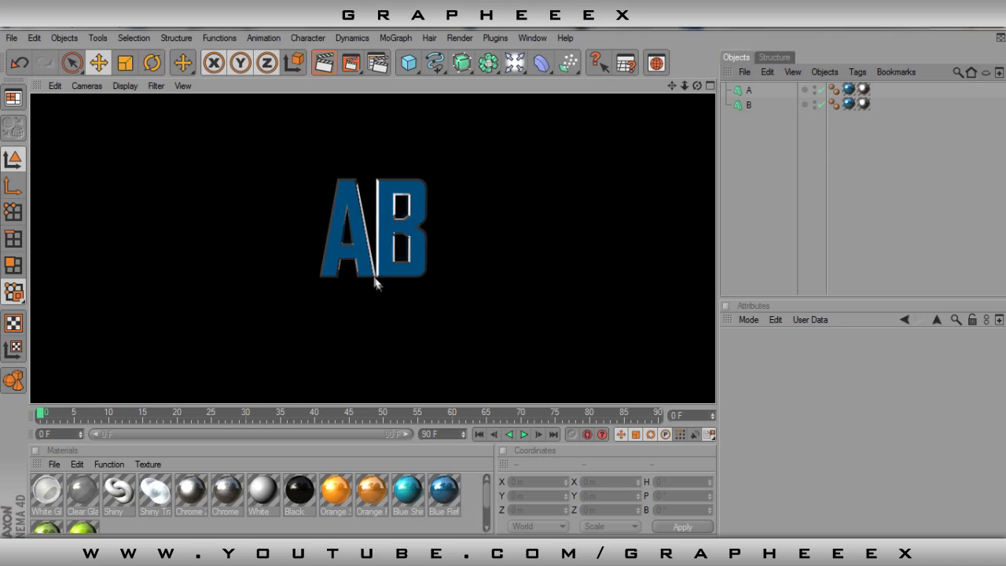
Clear the render preview and bring up the Window menu.
{"action": "left_click", "coordinate": [860, 207]}
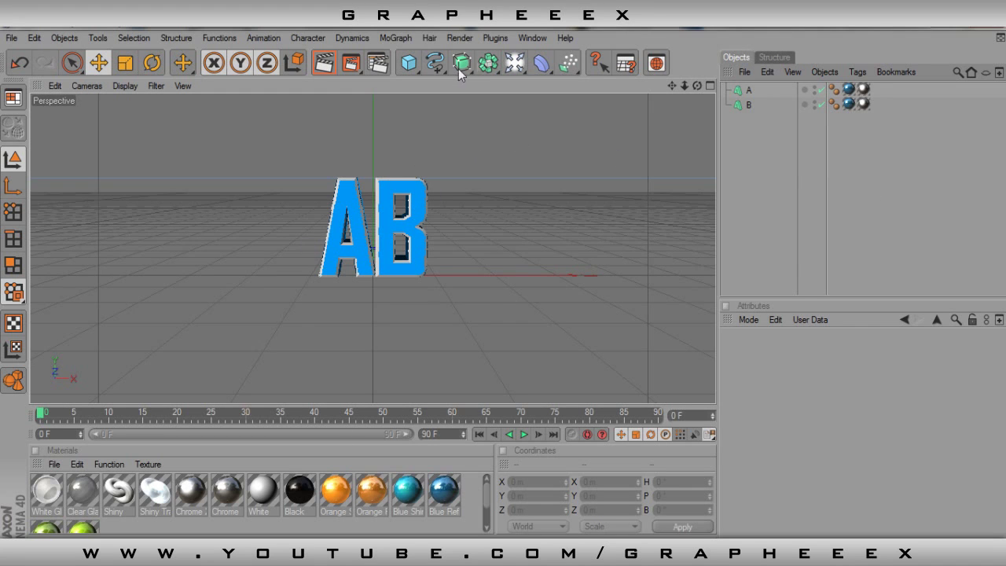
{"action": "left_click", "coordinate": [532, 38]}
{"action": "left_click", "coordinate": [536, 39]}
{"action": "left_click", "coordinate": [536, 39]}
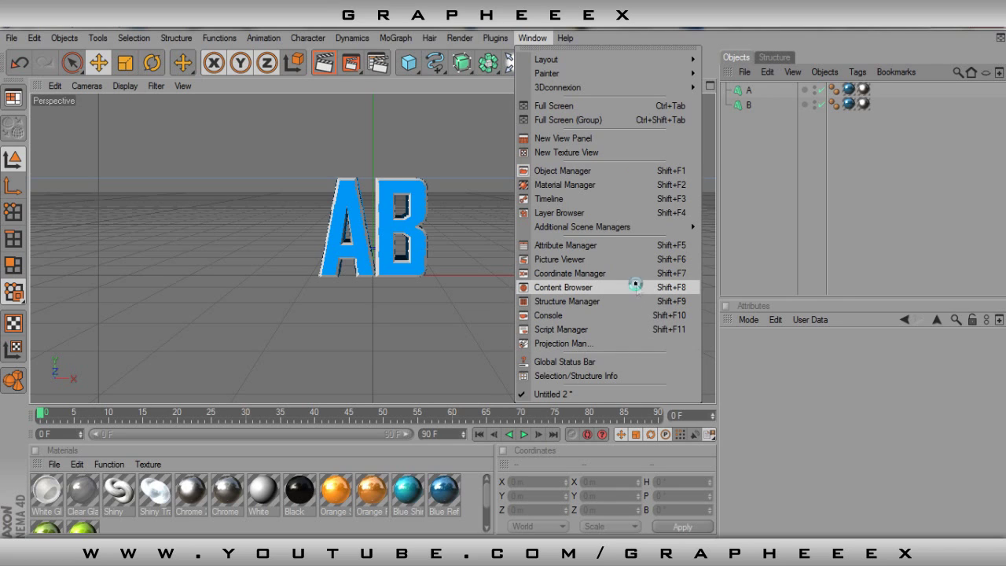
Merge the OverheadSoftbox and RingLight presets from the Content Browser, then close it.
{"action": "left_click", "coordinate": [636, 286]}
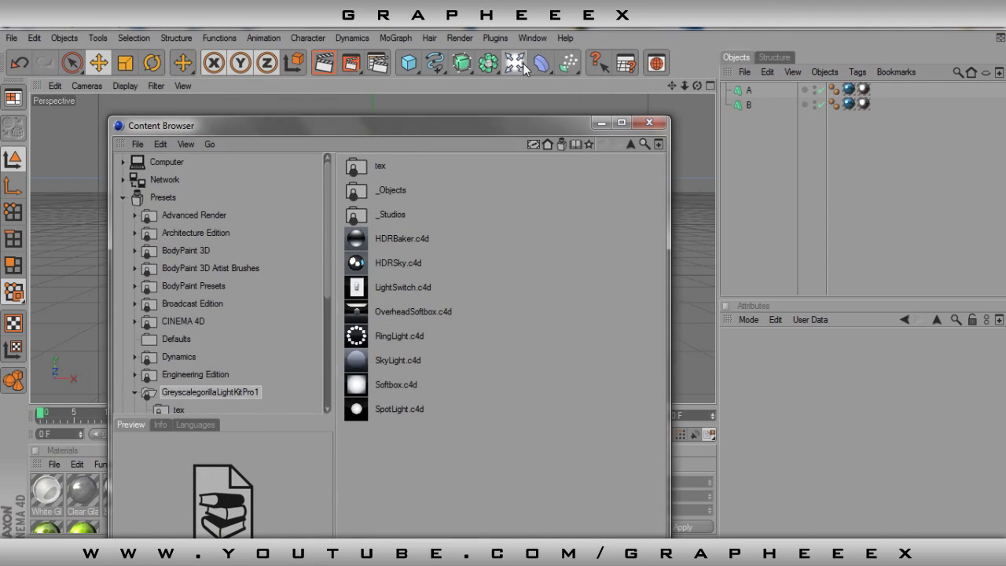
{"action": "left_click", "coordinate": [521, 66]}
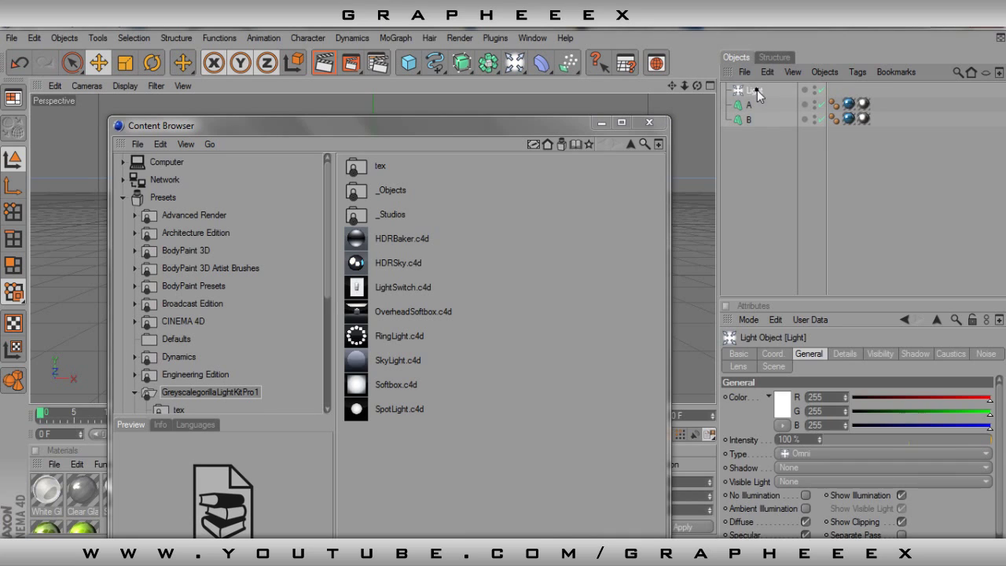
{"action": "key", "text": "Delete"}
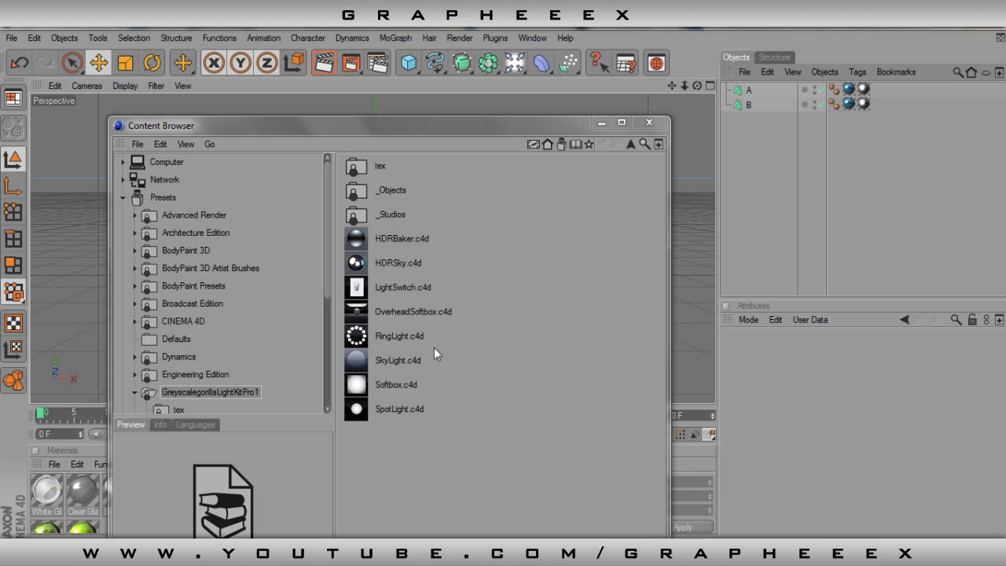
{"action": "double_click", "coordinate": [399, 310]}
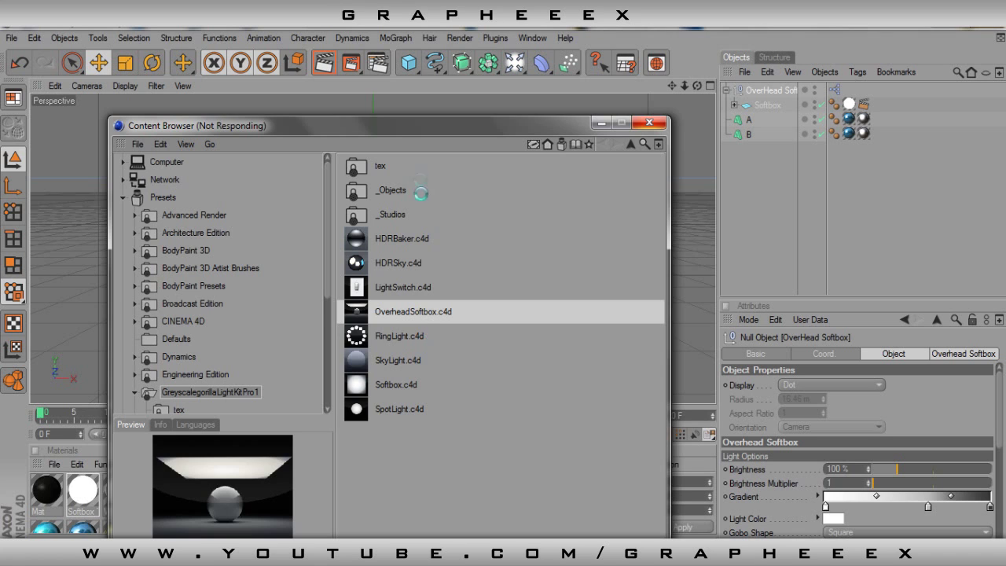
{"action": "left_click", "coordinate": [421, 338]}
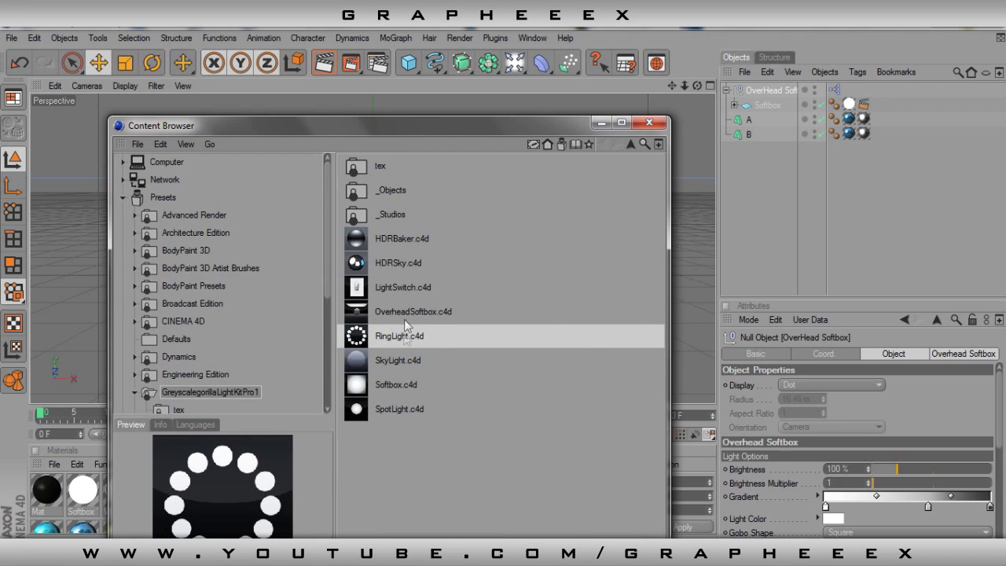
{"action": "double_click", "coordinate": [405, 338]}
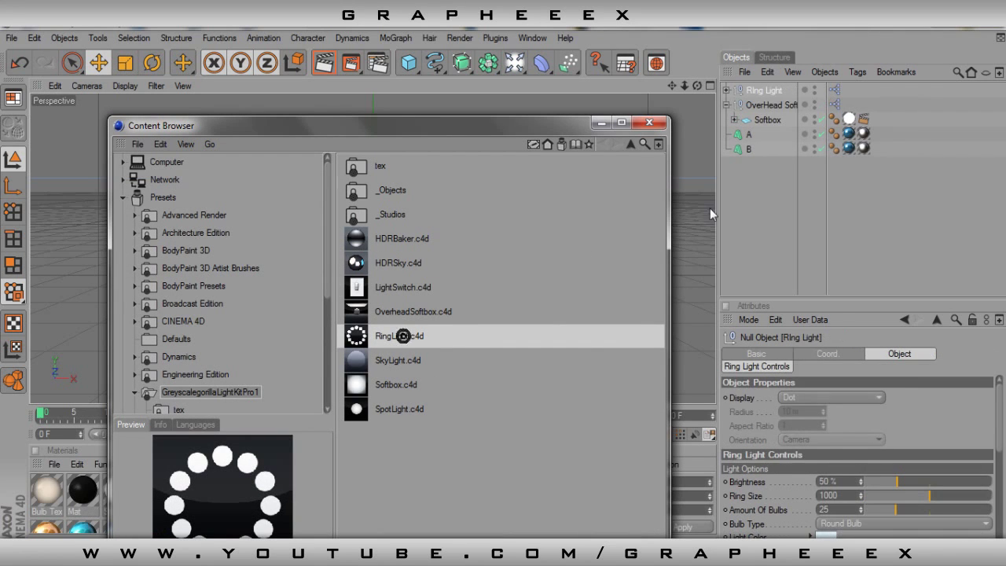
{"action": "left_click", "coordinate": [650, 122]}
{"action": "left_click", "coordinate": [727, 90]}
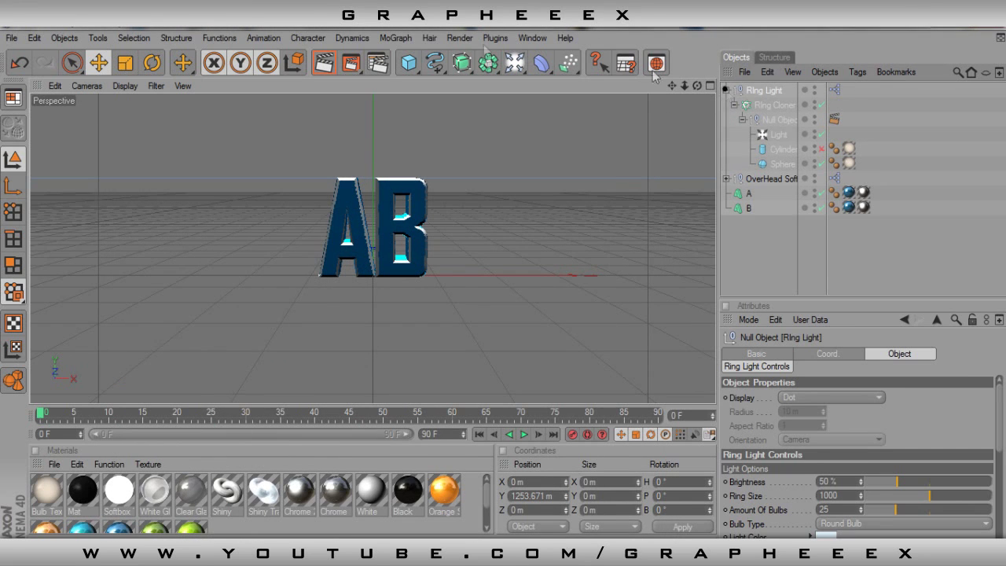
Collapse the Ring Light hierarchy, render a preview of the lit letters, then clear it.
{"action": "left_click", "coordinate": [726, 90]}
{"action": "left_click", "coordinate": [325, 64]}
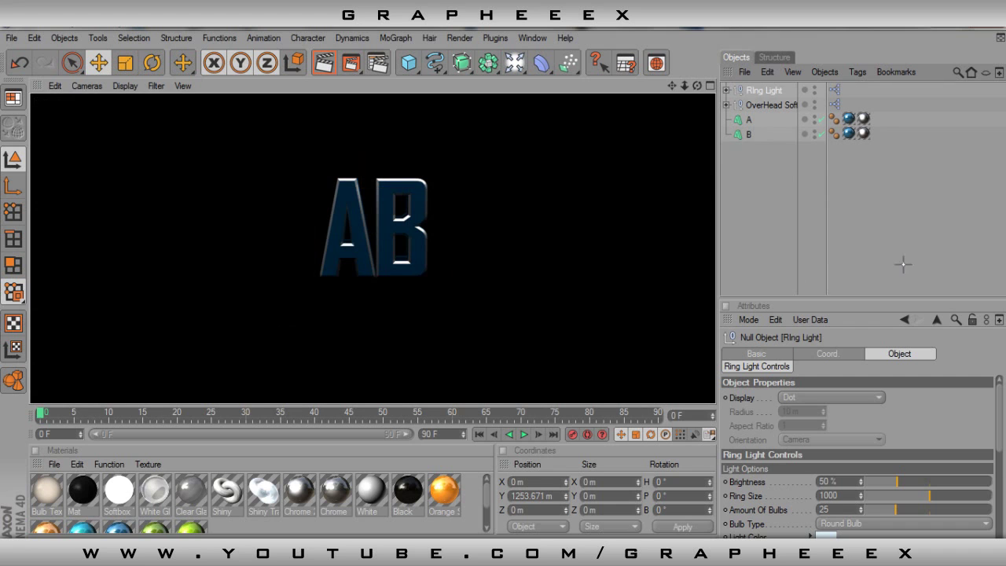
{"action": "left_click", "coordinate": [904, 265]}
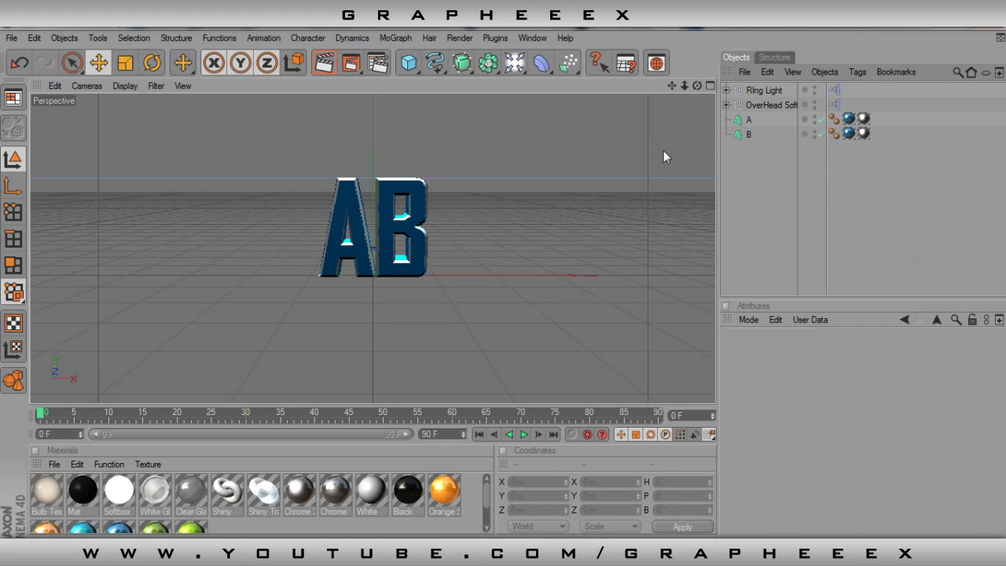
{"action": "left_click_drag", "start_coordinate": [684, 85], "coordinate": [643, 97]}
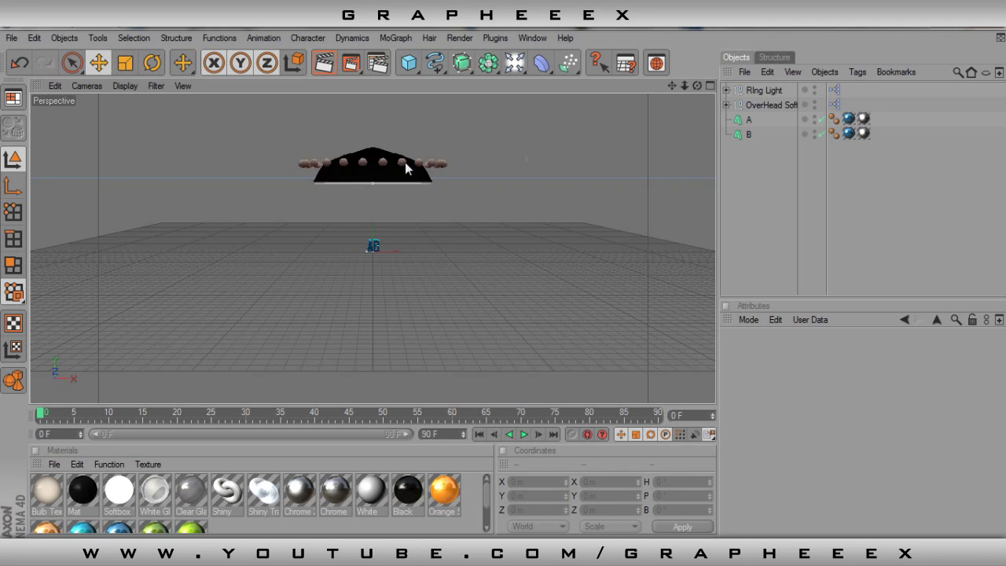
Move the OverHead Softbox back to about -527 m in Z and pitch it toward the letters.
{"action": "left_click", "coordinate": [771, 103]}
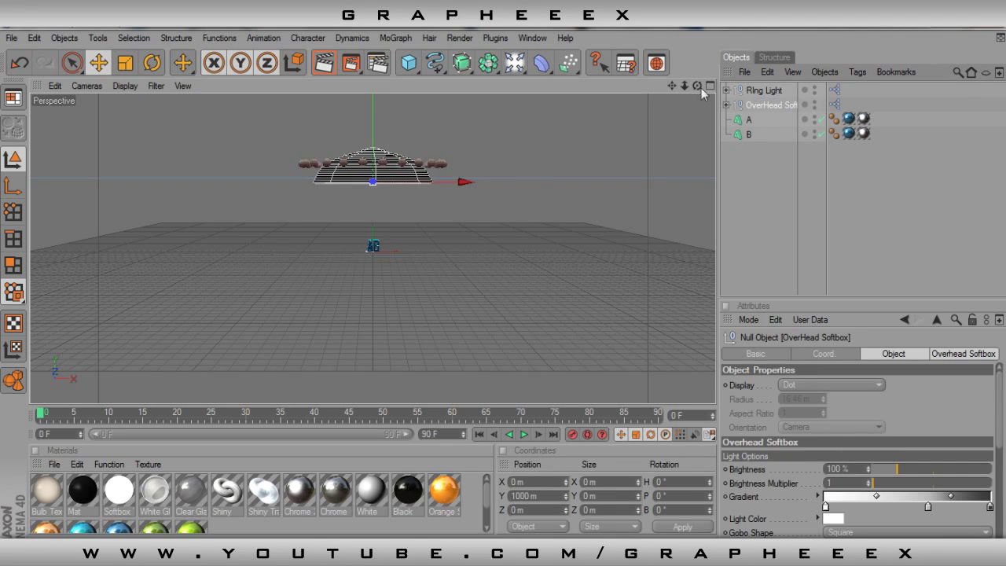
{"action": "left_click", "coordinate": [825, 353]}
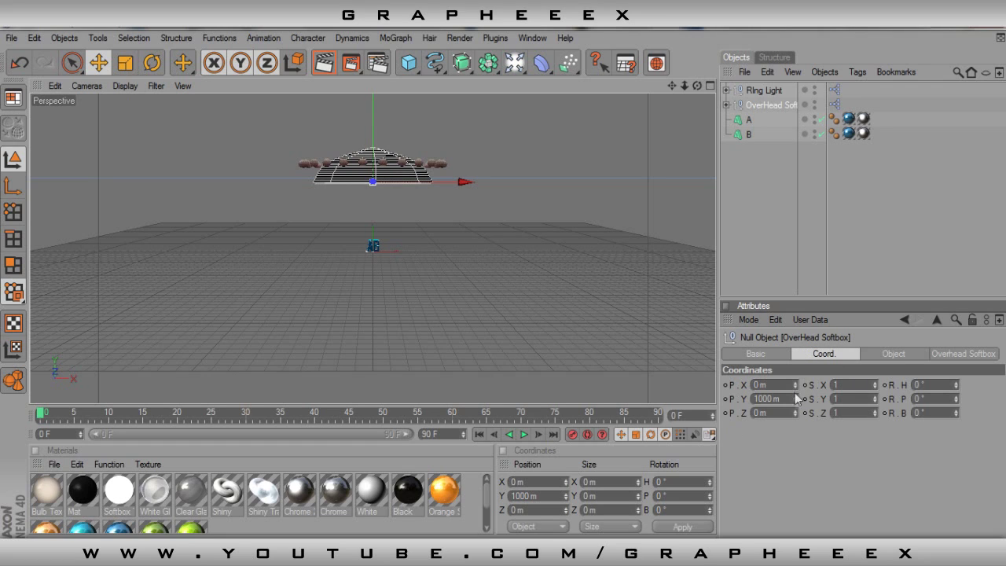
{"action": "mouse_move", "coordinate": [794, 413]}
{"action": "left_mouse_down"}
{"action": "mouse_move", "coordinate": [795, 438]}
{"action": "mouse_move", "coordinate": [797, 410]}
{"action": "left_mouse_up"}
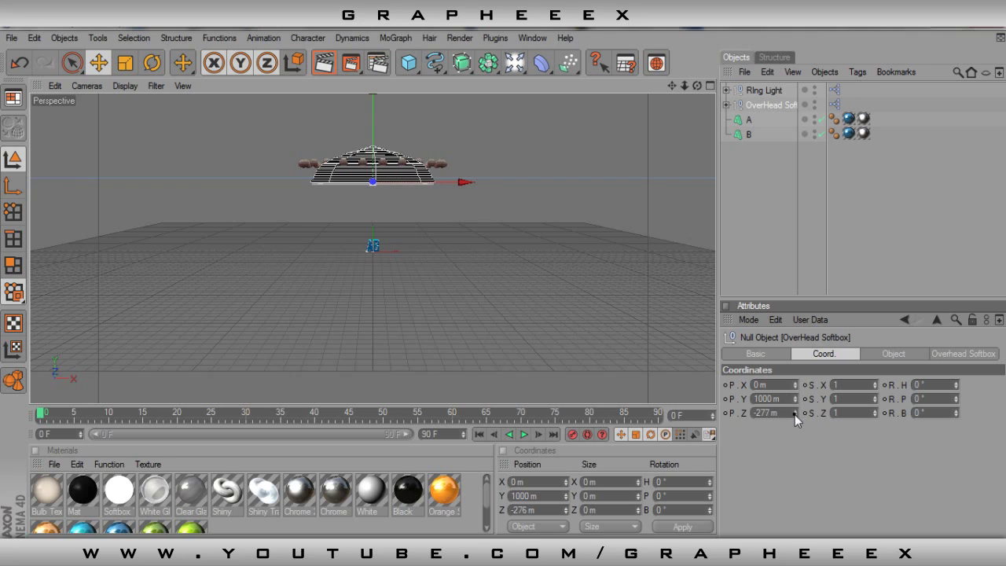
{"action": "left_click_drag", "start_coordinate": [795, 414], "coordinate": [795, 447]}
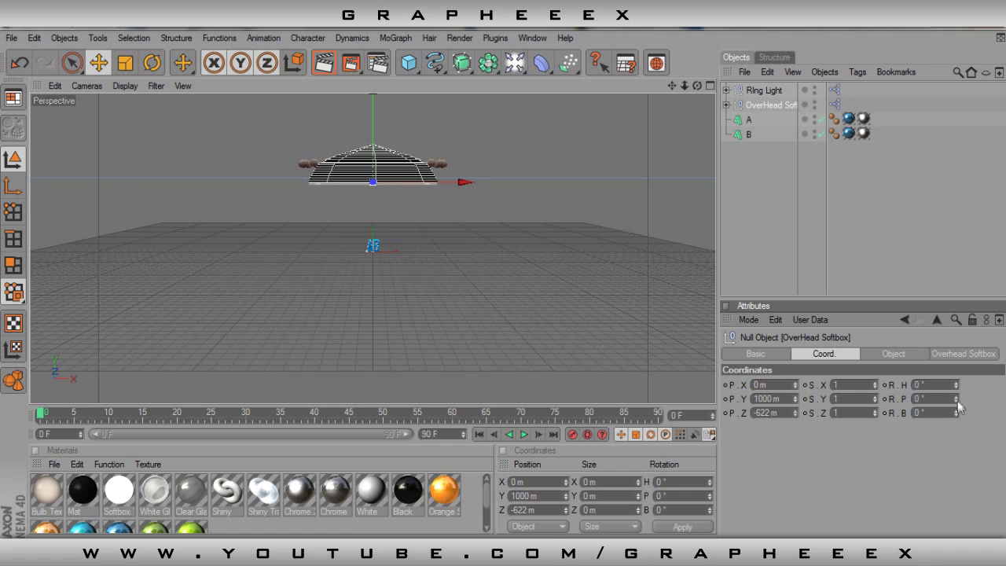
{"action": "left_click_drag", "start_coordinate": [957, 399], "coordinate": [957, 385]}
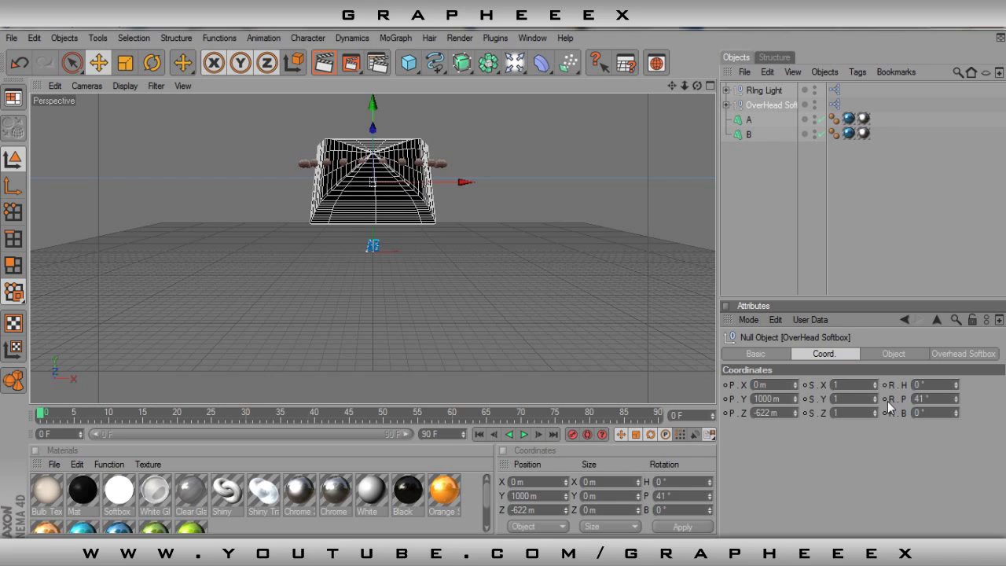
{"action": "left_click_drag", "start_coordinate": [795, 413], "coordinate": [795, 405]}
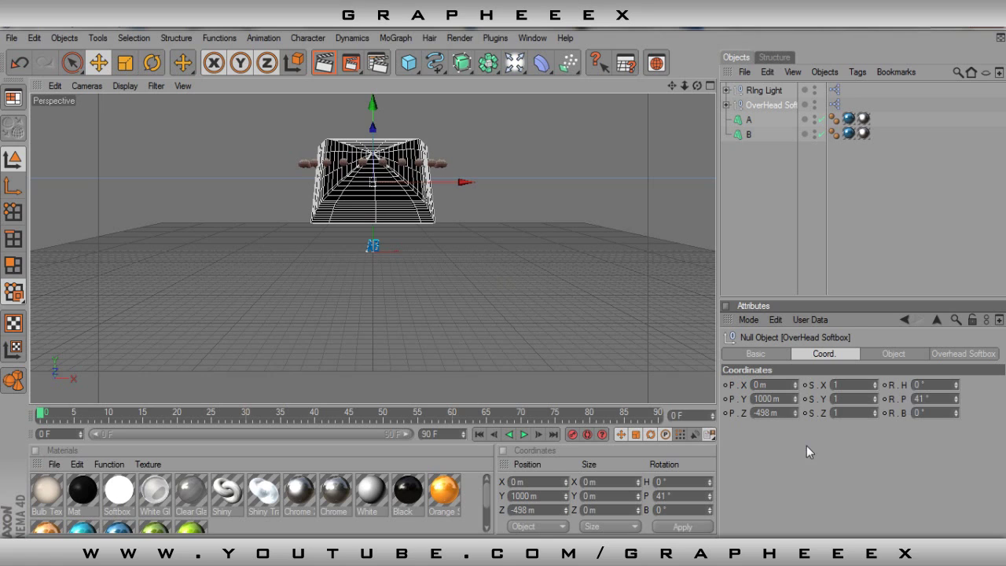
{"action": "left_click_drag", "start_coordinate": [795, 412], "coordinate": [796, 417]}
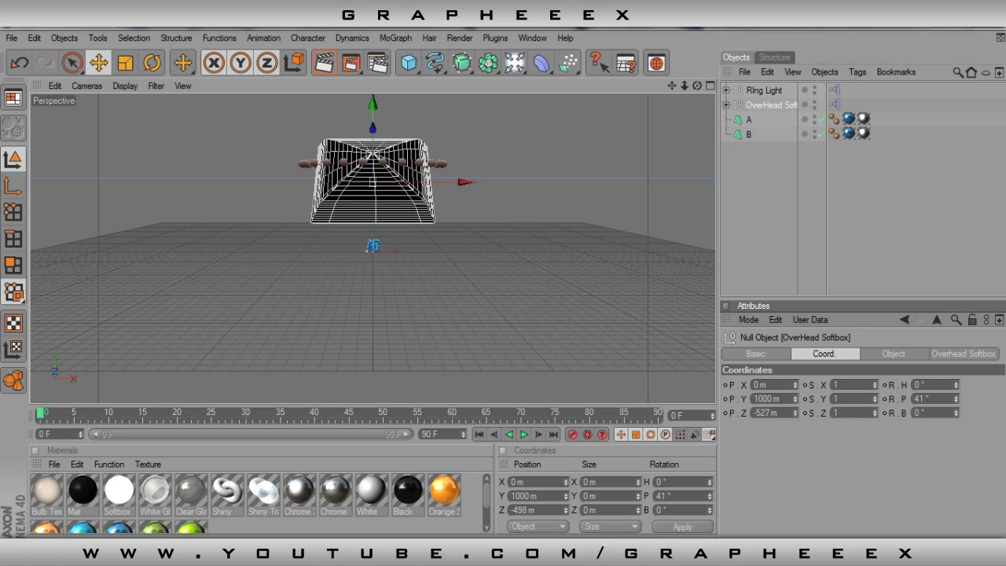
Set the Ring Light's P.Z to -72 m and its pitch to 8°.
{"action": "left_click", "coordinate": [756, 90]}
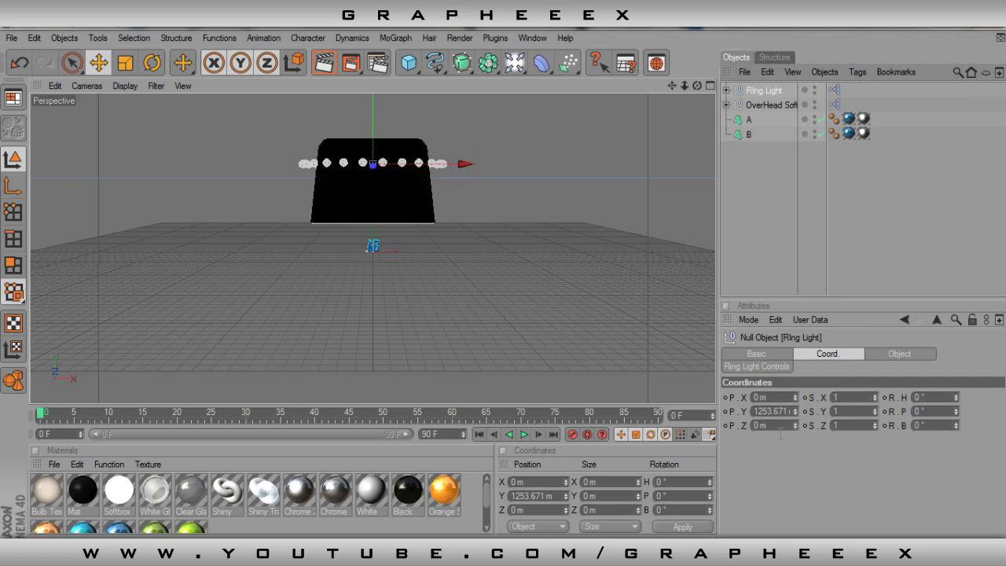
{"action": "left_click_drag", "start_coordinate": [794, 422], "coordinate": [794, 428]}
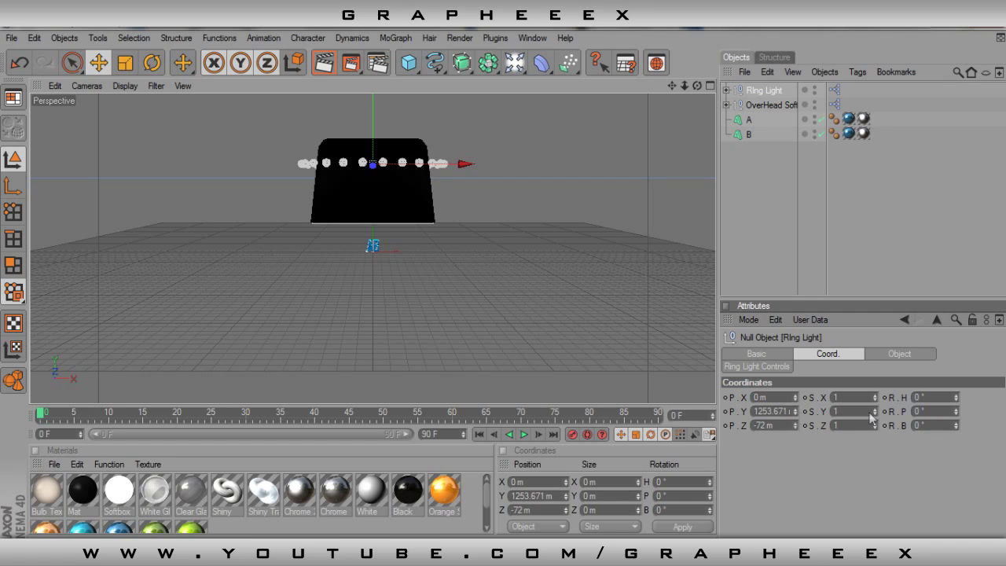
{"action": "left_click_drag", "start_coordinate": [956, 411], "coordinate": [956, 404]}
Zoom in on the AB letters, render a test preview, then clear it.
{"action": "left_click_drag", "start_coordinate": [684, 86], "coordinate": [331, 31]}
{"action": "left_click", "coordinate": [324, 63]}
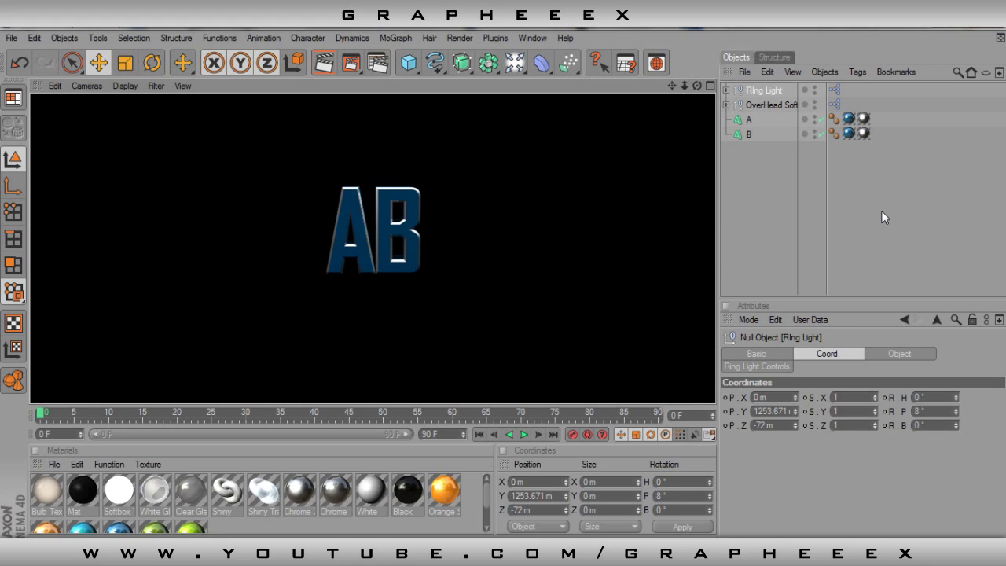
{"action": "left_click", "coordinate": [881, 211]}
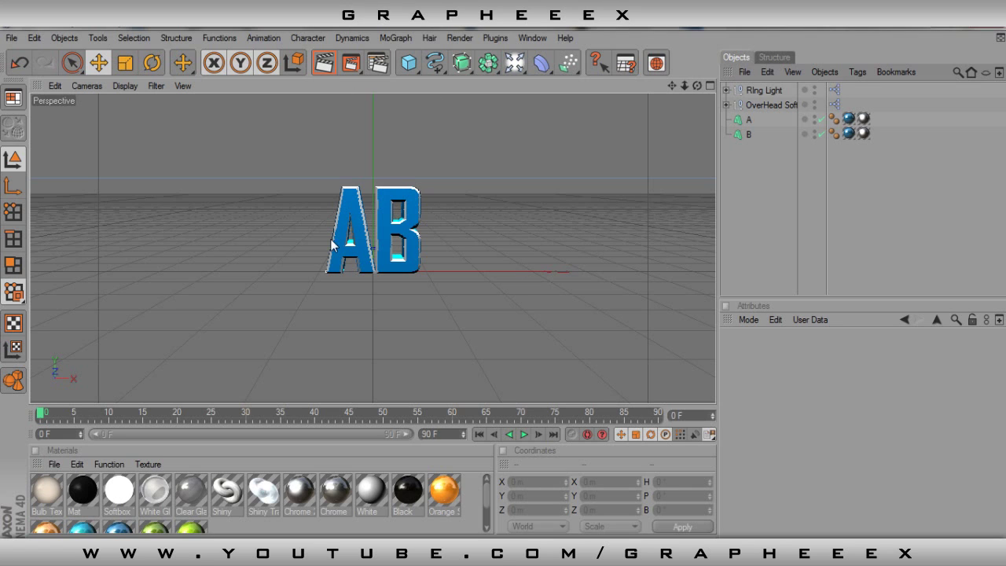
Select letter A and display its position, scale and rotation values in Coord.
{"action": "left_click_drag", "start_coordinate": [698, 85], "coordinate": [698, 91]}
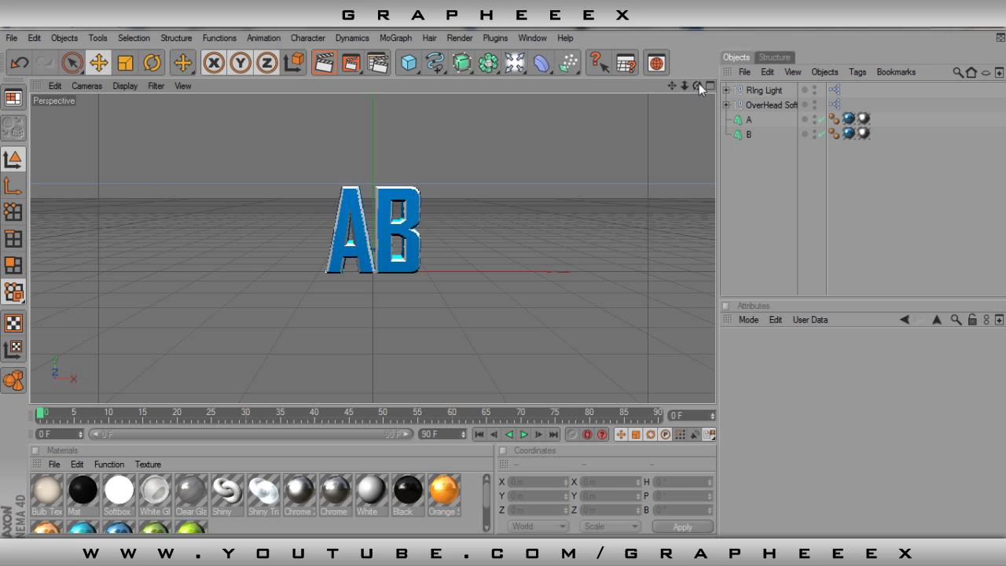
{"action": "left_click", "coordinate": [747, 119]}
{"action": "left_click", "coordinate": [789, 353]}
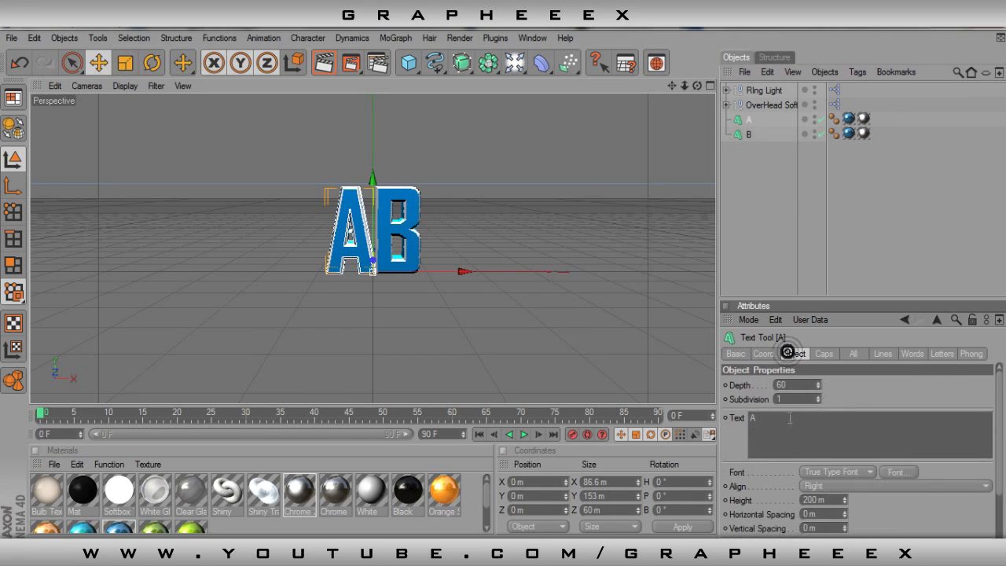
{"action": "left_click", "coordinate": [766, 353]}
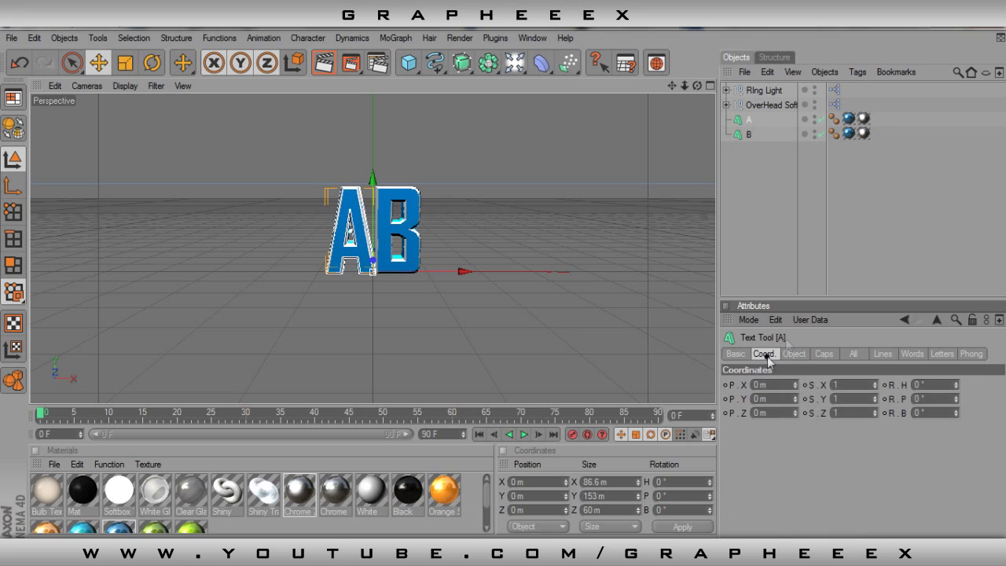
{"action": "left_click", "coordinate": [753, 133]}
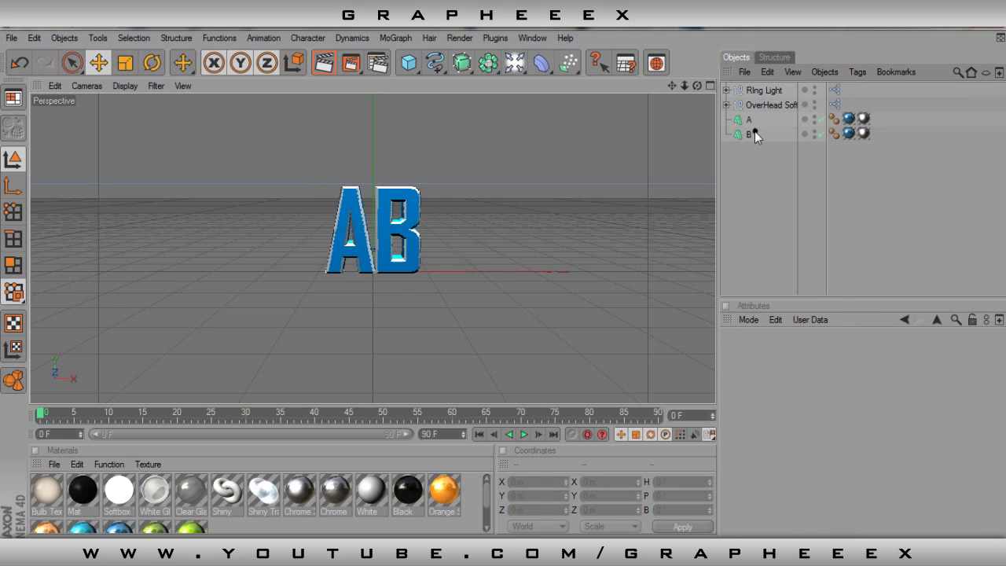
{"action": "left_click", "coordinate": [750, 131]}
{"action": "left_click", "coordinate": [749, 108]}
{"action": "left_click", "coordinate": [749, 130]}
{"action": "left_click", "coordinate": [748, 120]}
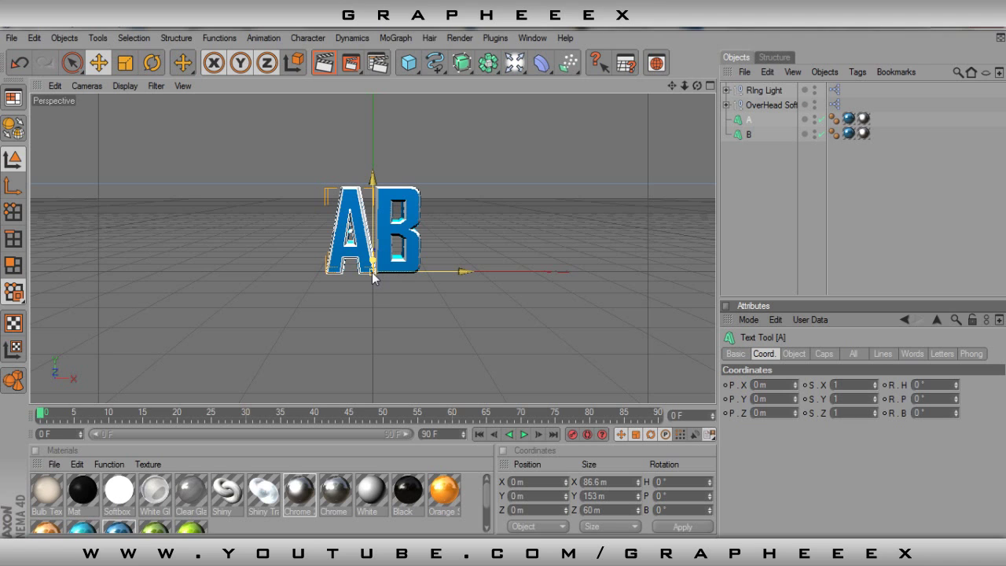
Drag letter A off to the lower left and letter B off to the upper right.
{"action": "left_click_drag", "start_coordinate": [373, 272], "coordinate": [323, 281]}
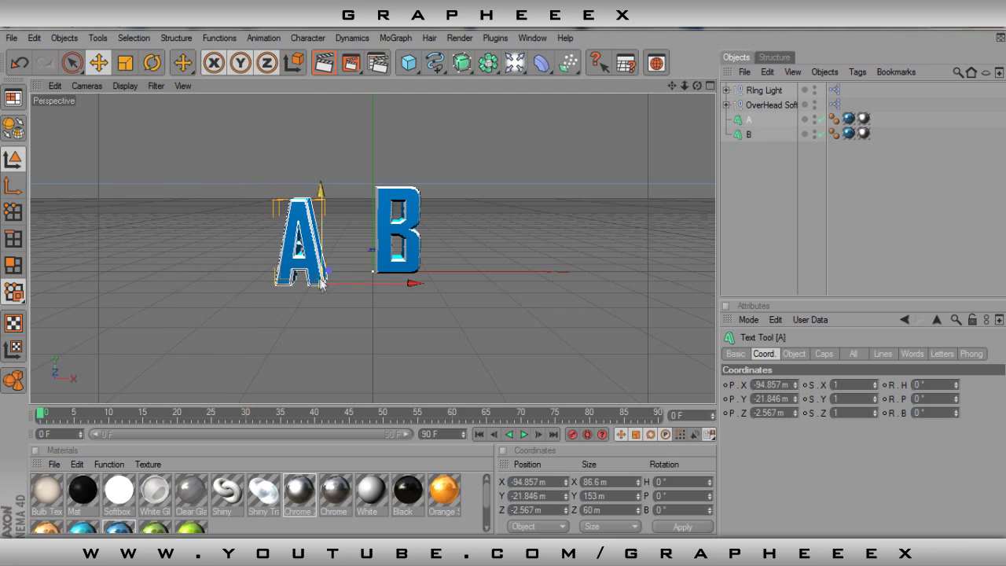
{"action": "left_click", "coordinate": [98, 63]}
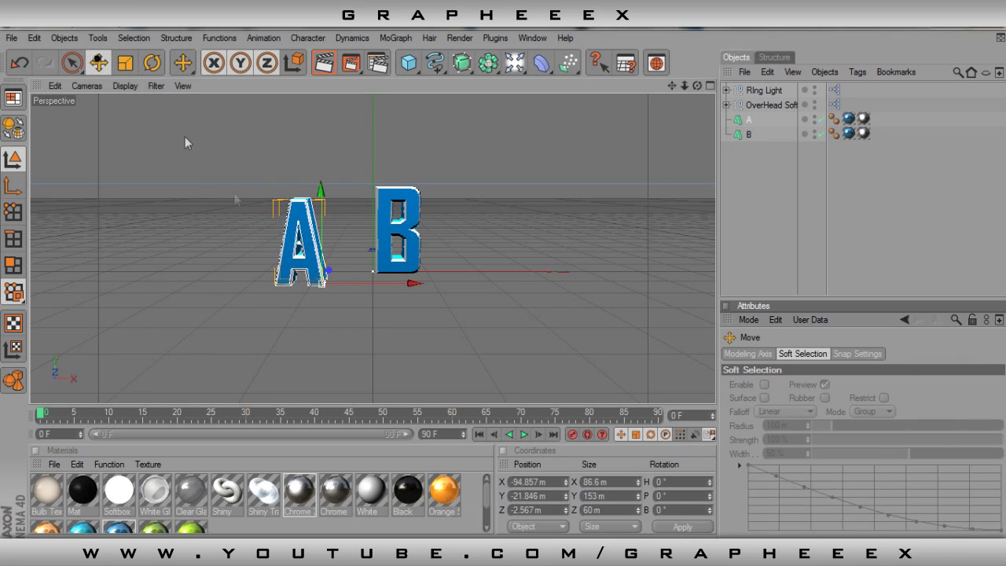
{"action": "left_click", "coordinate": [749, 120]}
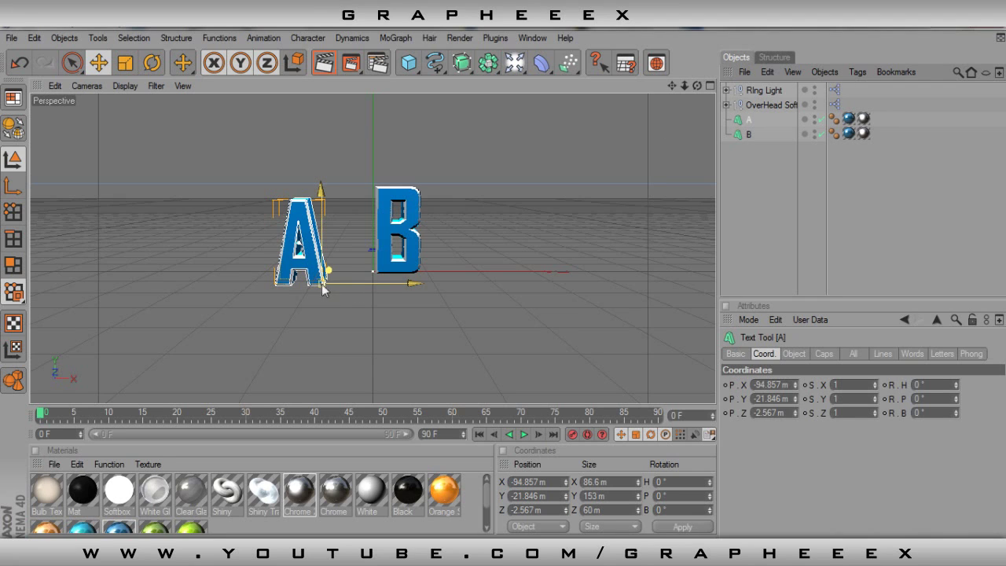
{"action": "left_click_drag", "start_coordinate": [322, 288], "coordinate": [92, 404]}
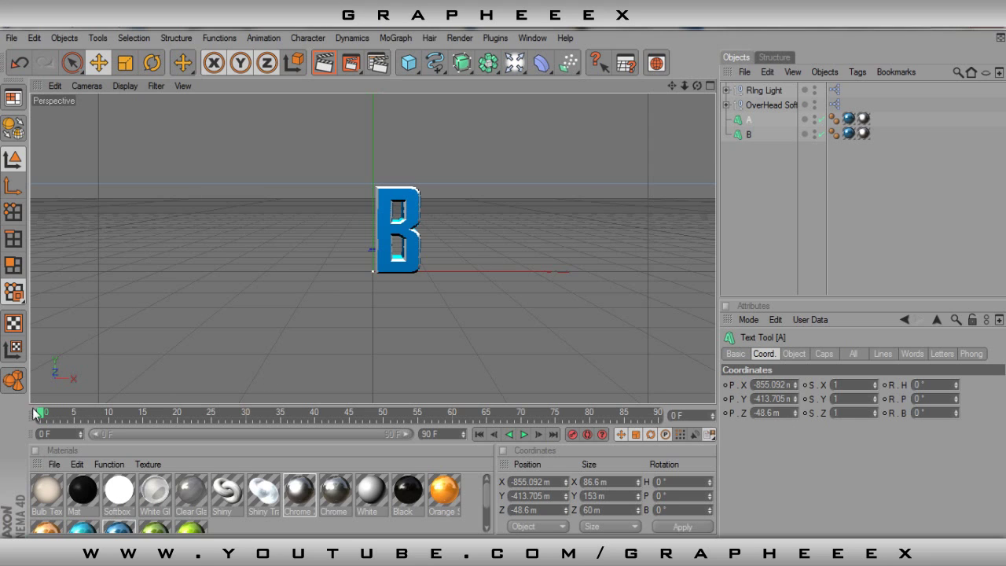
{"action": "left_click_drag", "start_coordinate": [397, 262], "coordinate": [711, 98]}
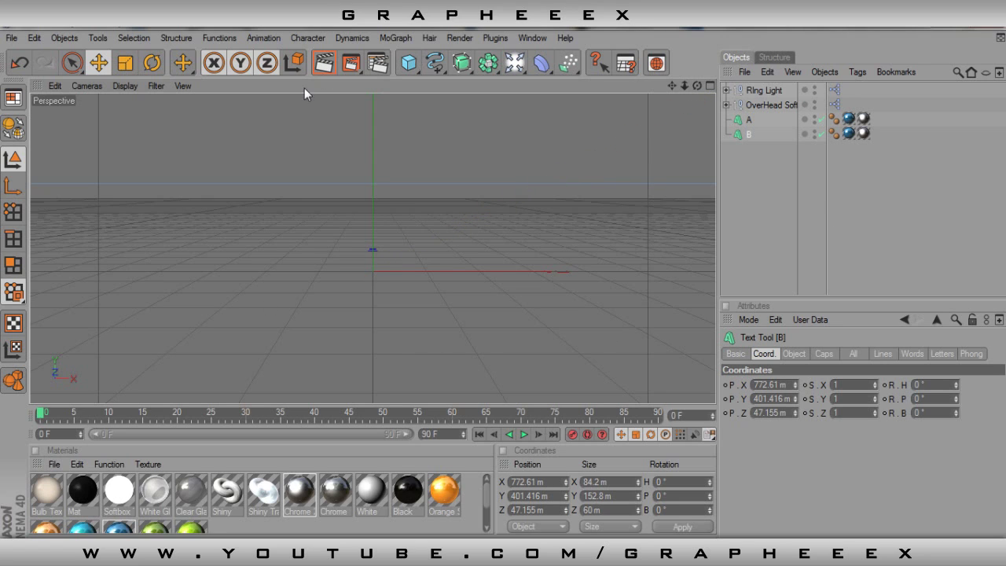
Give letter A 360° rotations and record its starting keyframe at frame 0.
{"action": "left_click", "coordinate": [748, 122]}
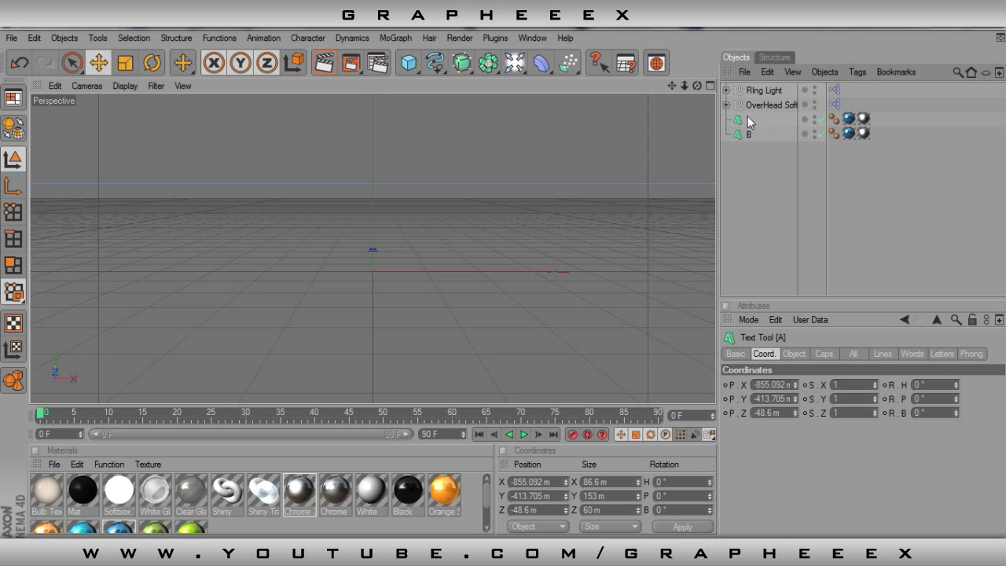
{"action": "double_click", "coordinate": [916, 384]}
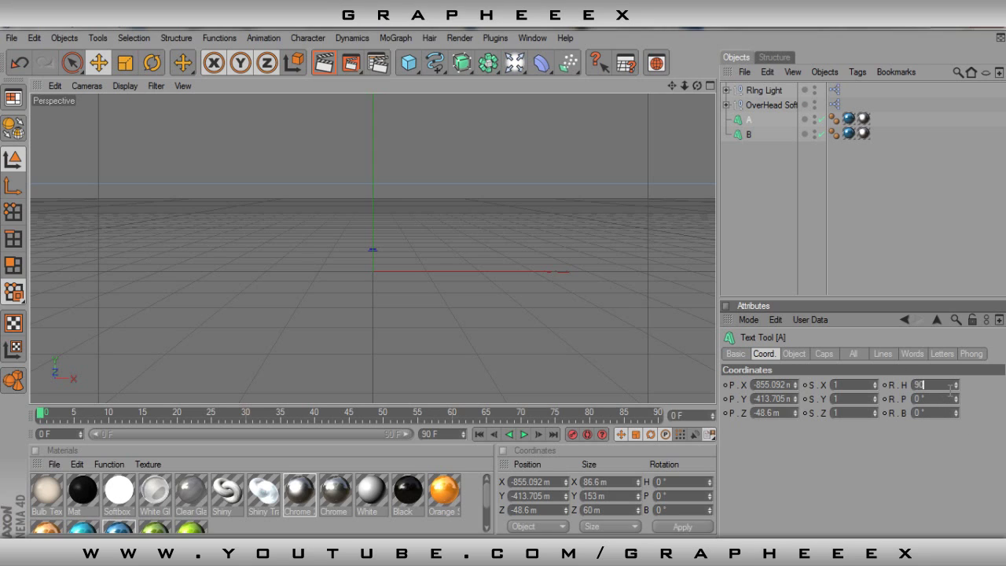
{"action": "type", "text": "0"}
{"action": "key", "text": "Tab"}
{"action": "type", "text": "360"}
{"action": "key", "text": "Tab"}
{"action": "type", "text": "360"}
{"action": "key", "text": "Return"}
{"action": "left_click", "coordinate": [572, 435]}
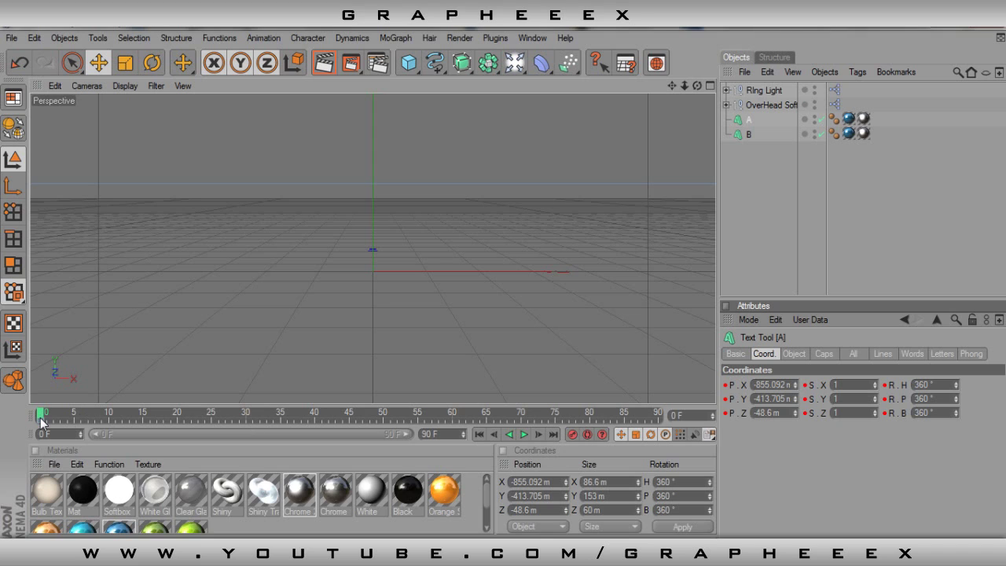
At frame 50, set A's position and rotation values to 0 and record the end keyframe.
{"action": "left_click_drag", "start_coordinate": [40, 414], "coordinate": [383, 415]}
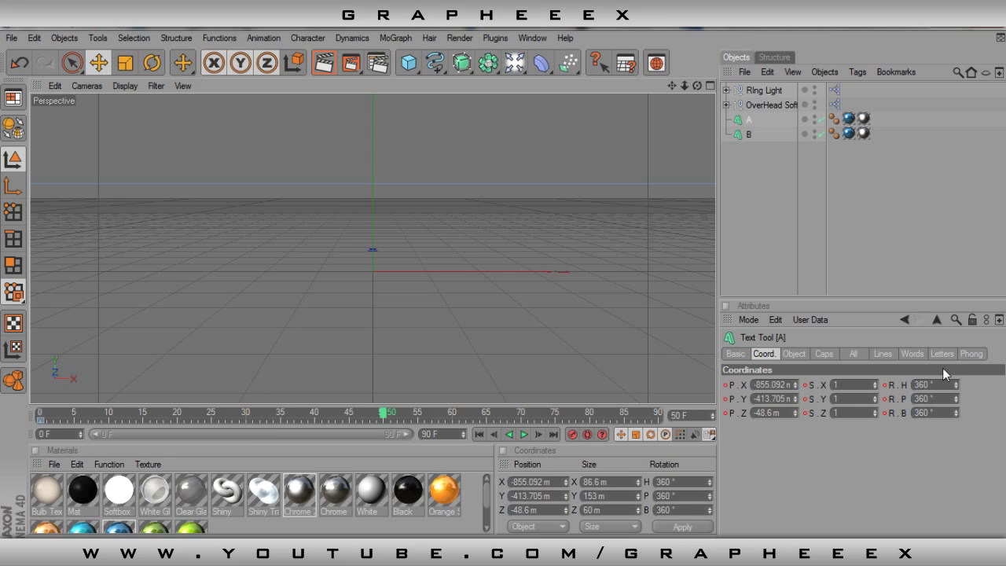
{"action": "double_click", "coordinate": [789, 384]}
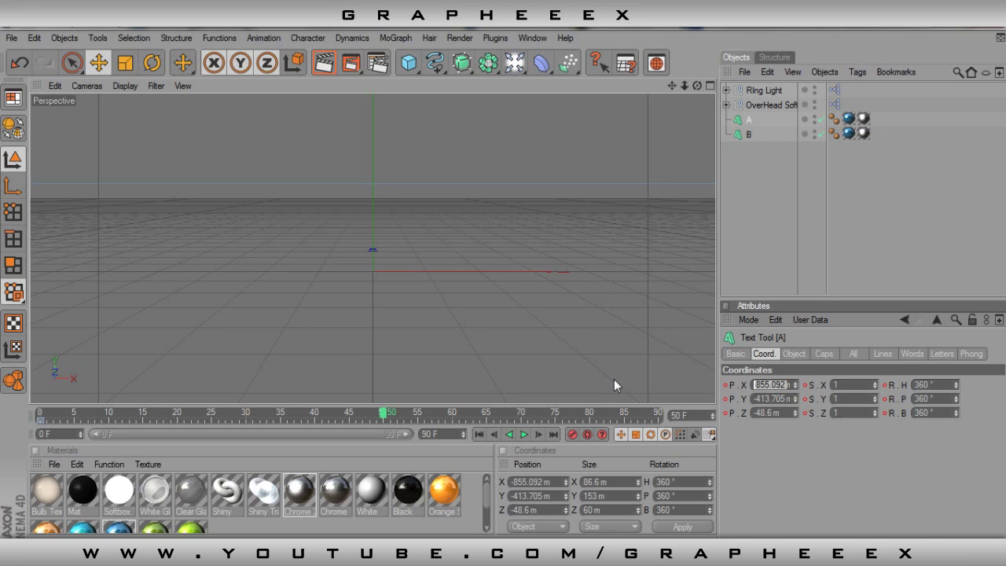
{"action": "type", "text": "0"}
{"action": "key", "text": "Tab"}
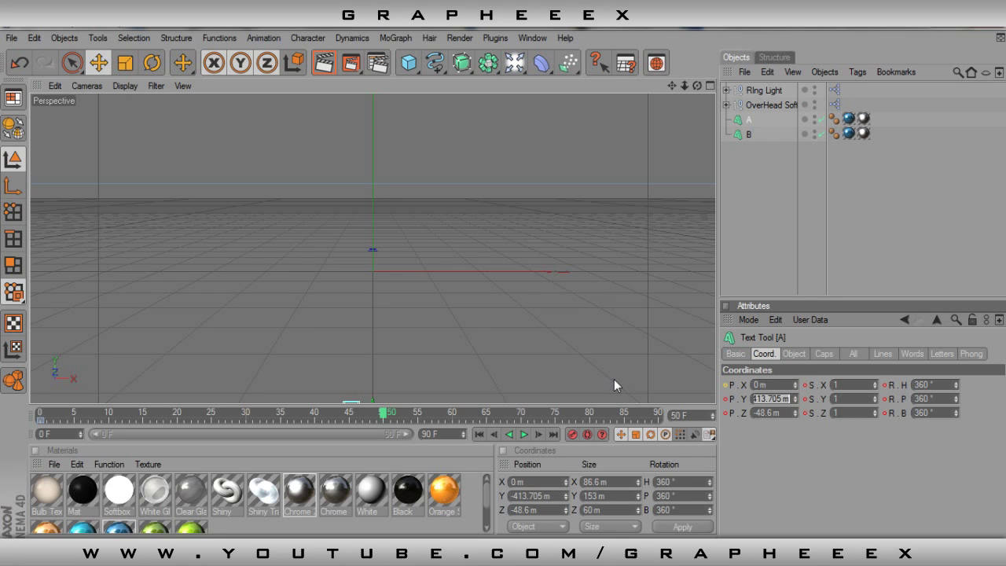
{"action": "type", "text": "0"}
{"action": "key", "text": "Tab"}
{"action": "type", "text": "0"}
{"action": "key", "text": "Tab"}
{"action": "key", "text": "Tab"}
{"action": "key", "text": "Tab"}
{"action": "key", "text": "Tab"}
{"action": "type", "text": "0"}
{"action": "key", "text": "Tab"}
{"action": "type", "text": "0"}
{"action": "key", "text": "Tab"}
{"action": "type", "text": "0"}
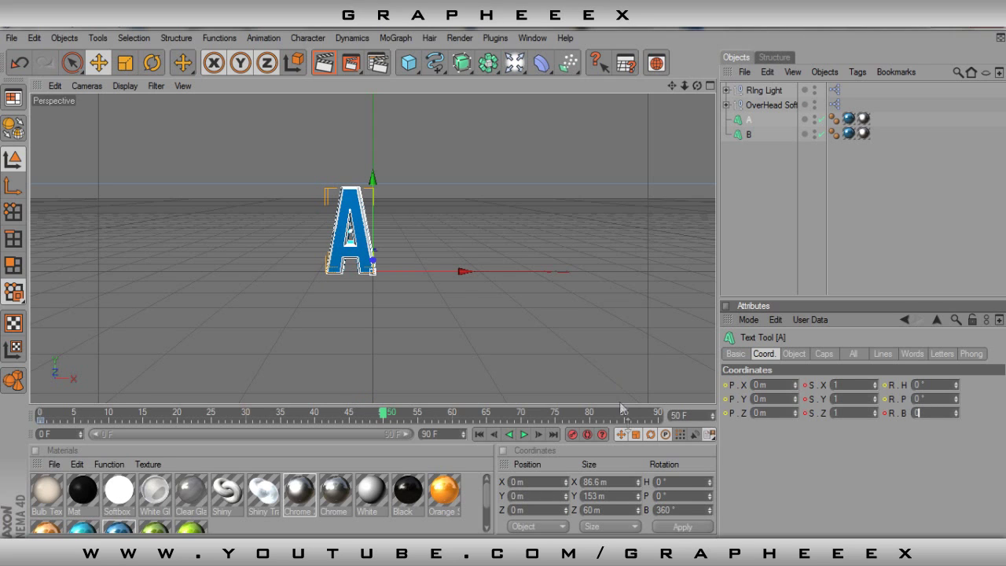
{"action": "left_click", "coordinate": [573, 434]}
Rewind to frame 0 and play back letter A's fly-in animation.
{"action": "left_click_drag", "start_coordinate": [382, 408], "coordinate": [2, 402]}
{"action": "left_click", "coordinate": [524, 434]}
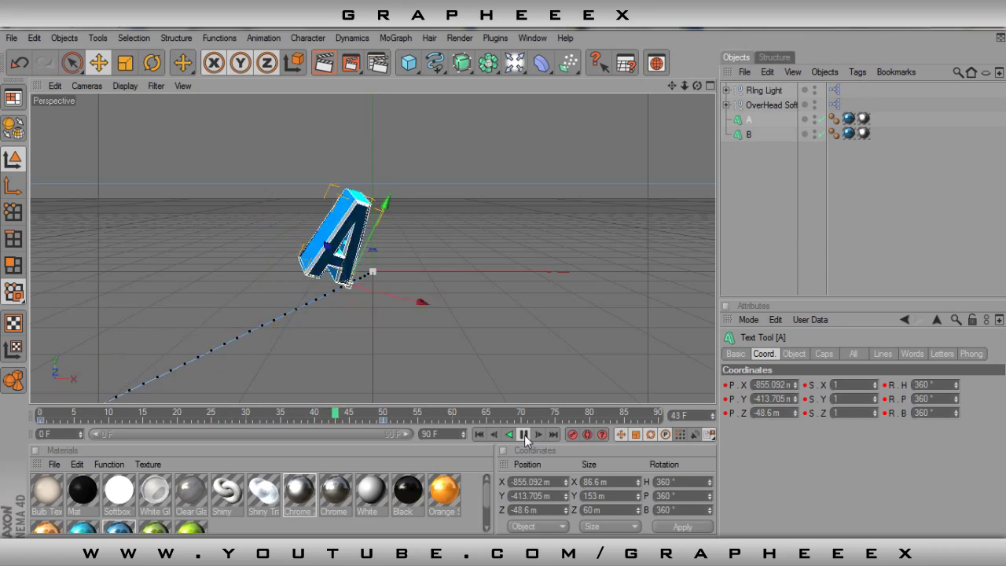
{"action": "left_click", "coordinate": [524, 435]}
{"action": "left_click_drag", "start_coordinate": [426, 411], "coordinate": [39, 412]}
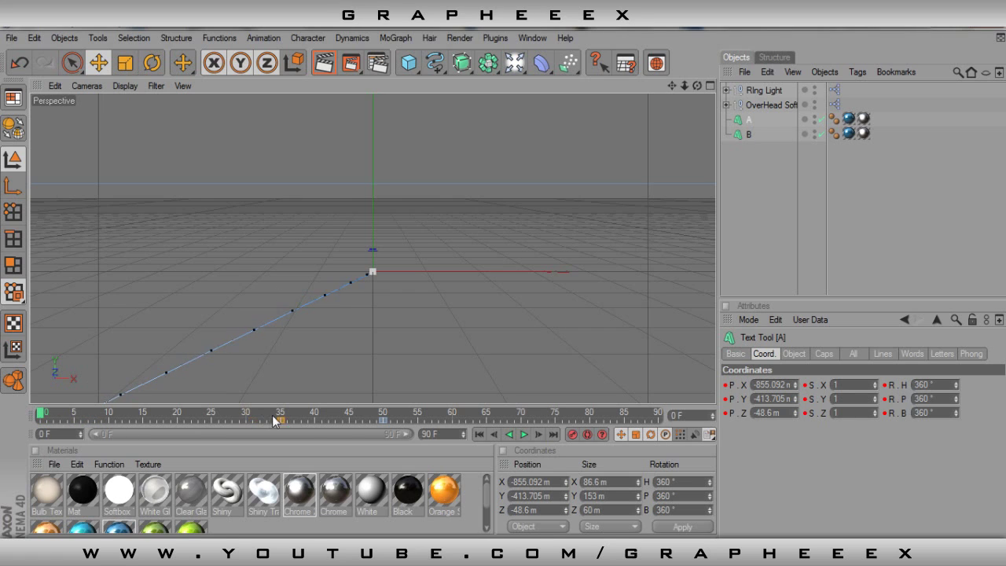
Test the end keyframe at frame 17, move it back to about frame 49, and scrub through.
{"action": "left_click_drag", "start_coordinate": [383, 421], "coordinate": [146, 422]}
{"action": "left_click", "coordinate": [523, 434]}
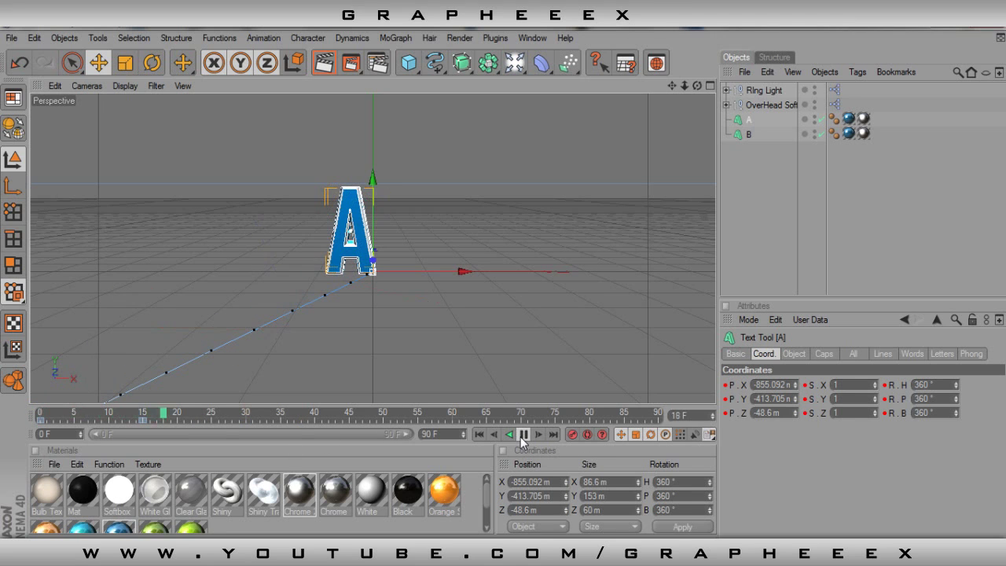
{"action": "left_click", "coordinate": [524, 433]}
{"action": "left_click_drag", "start_coordinate": [144, 422], "coordinate": [385, 435]}
{"action": "left_click_drag", "start_coordinate": [190, 410], "coordinate": [41, 417]}
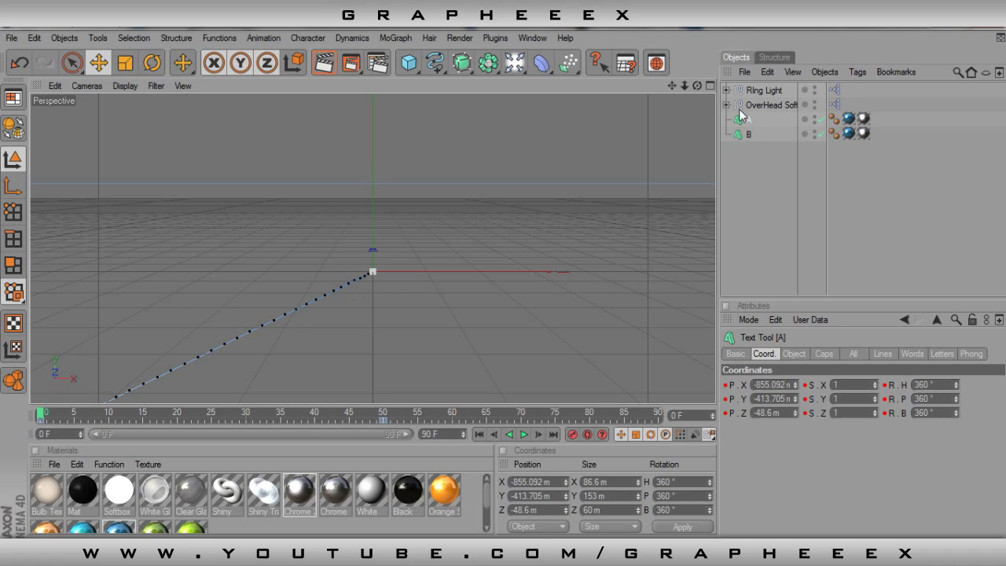
{"action": "left_click", "coordinate": [750, 134]}
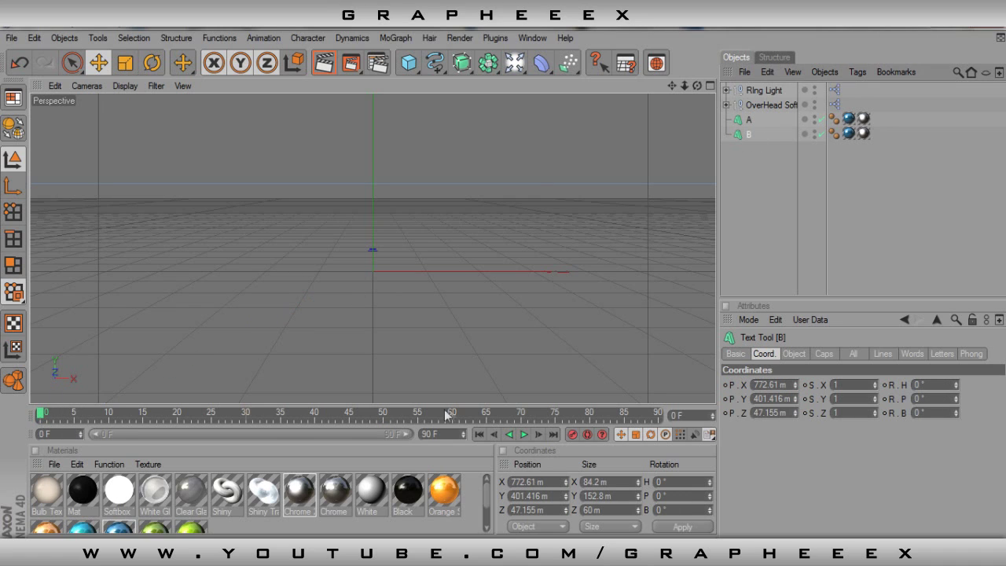
Set letter B's H, P and B rotations to 360° and record a keyframe at frame 0.
{"action": "left_click", "coordinate": [920, 385]}
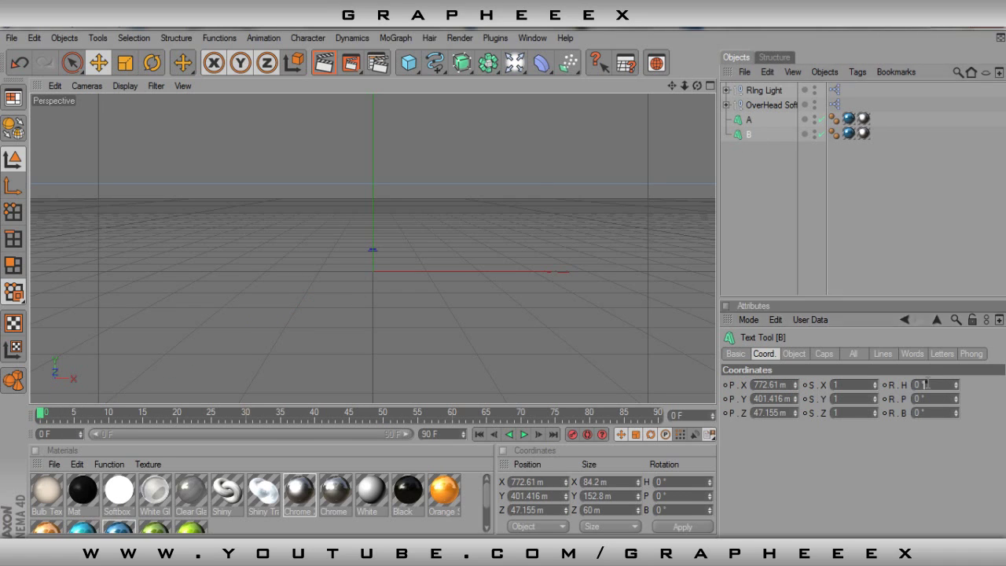
{"action": "type", "text": "360"}
{"action": "key", "text": "Tab"}
{"action": "type", "text": "360"}
{"action": "key", "text": "Tab"}
{"action": "type", "text": "360"}
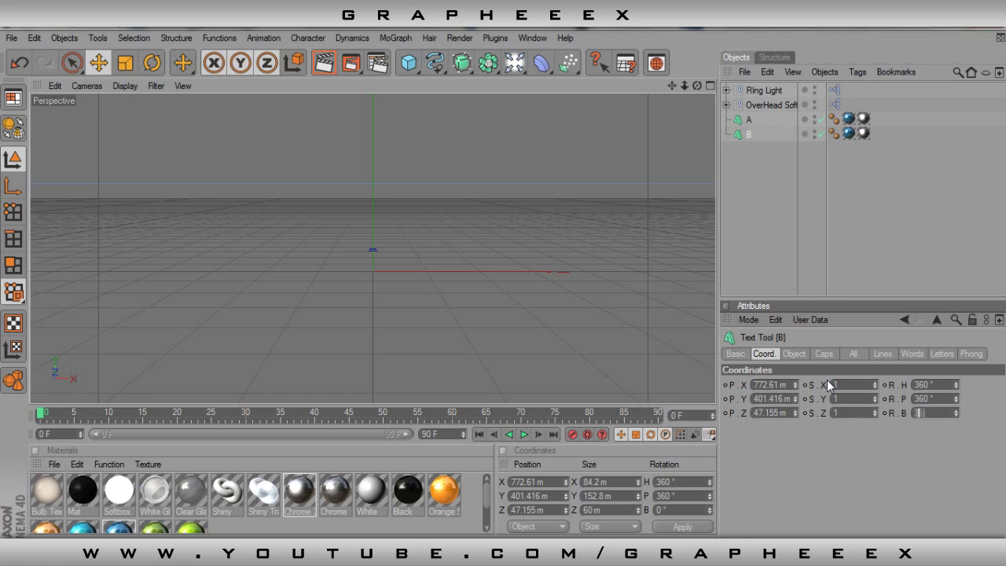
{"action": "key", "text": "Return"}
{"action": "left_click", "coordinate": [570, 434]}
At frame 50, zero B's position and rotation, record the keyframe, and play the animation.
{"action": "left_click_drag", "start_coordinate": [44, 413], "coordinate": [387, 441]}
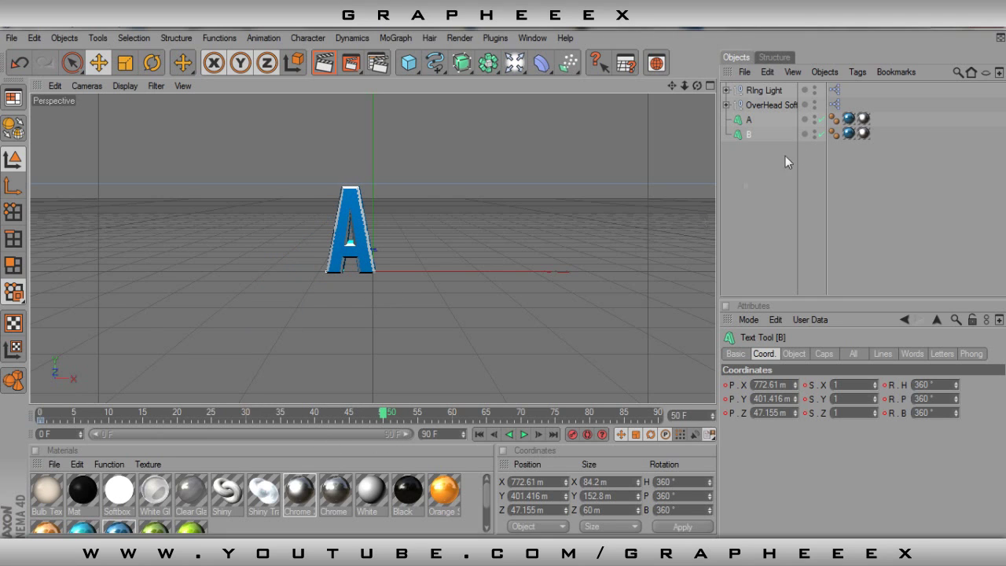
{"action": "double_click", "coordinate": [774, 384]}
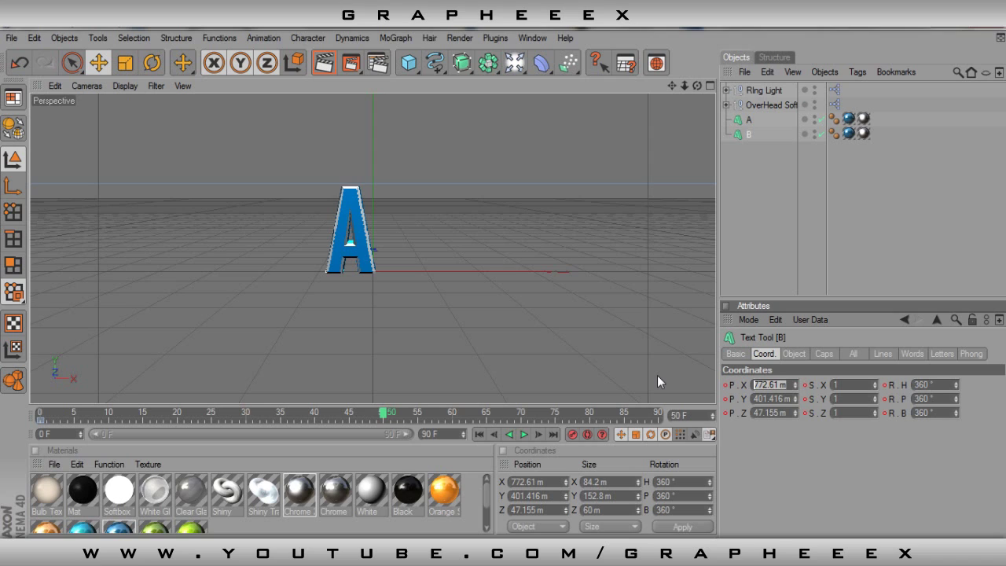
{"action": "type", "text": "0"}
{"action": "key", "text": "Tab"}
{"action": "type", "text": "0"}
{"action": "key", "text": "Tab"}
{"action": "type", "text": "0"}
{"action": "key", "text": "Tab"}
{"action": "key", "text": "Tab"}
{"action": "key", "text": "Tab"}
{"action": "key", "text": "Tab"}
{"action": "type", "text": "0"}
{"action": "key", "text": "Tab"}
{"action": "type", "text": "0"}
{"action": "key", "text": "Tab"}
{"action": "type", "text": "0"}
{"action": "left_click", "coordinate": [573, 435]}
{"action": "left_click", "coordinate": [525, 434]}
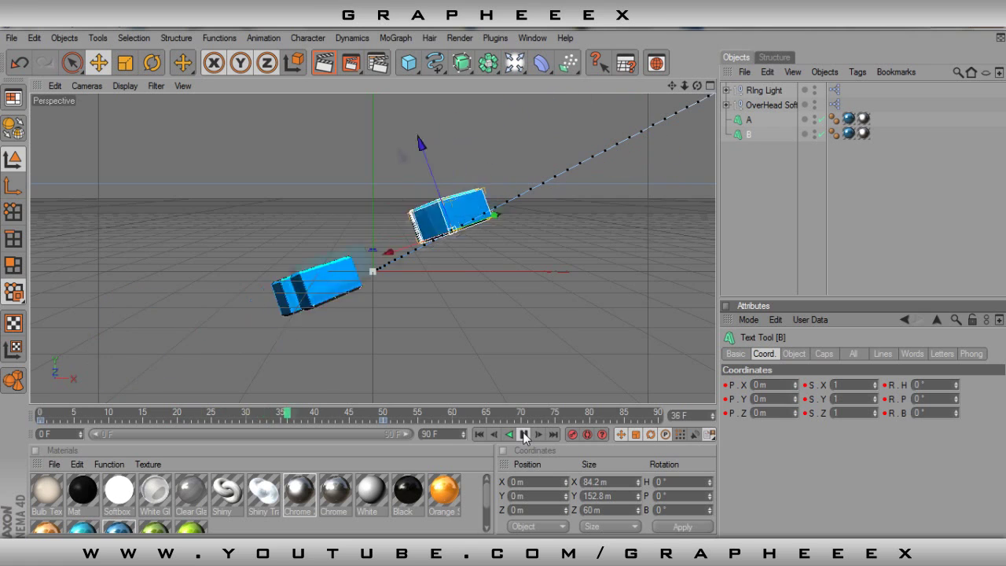
Stop playback, scrub back, and inspect letter A's keyframe at frame 60.
{"action": "left_click", "coordinate": [523, 432]}
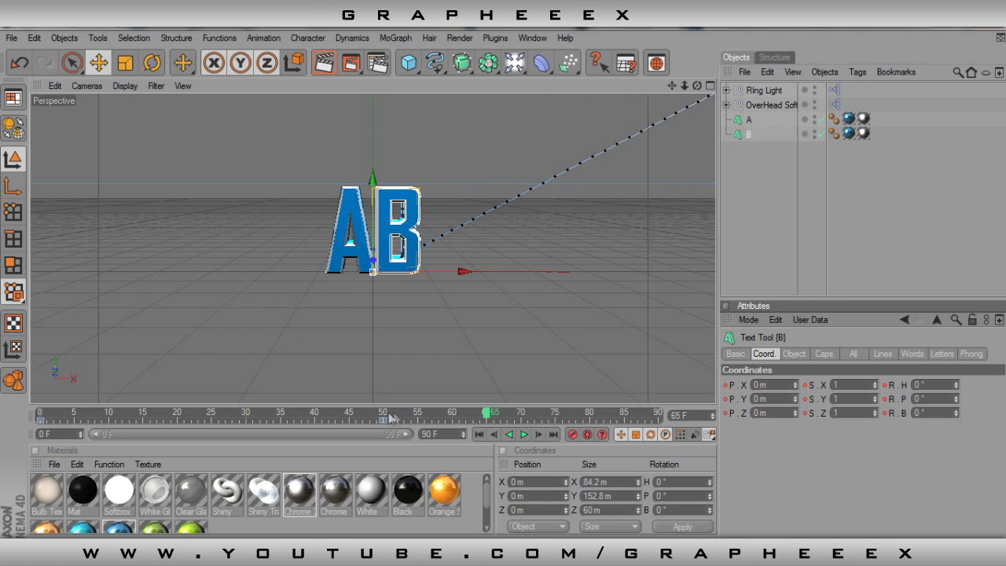
{"action": "left_click_drag", "start_coordinate": [487, 413], "coordinate": [38, 393]}
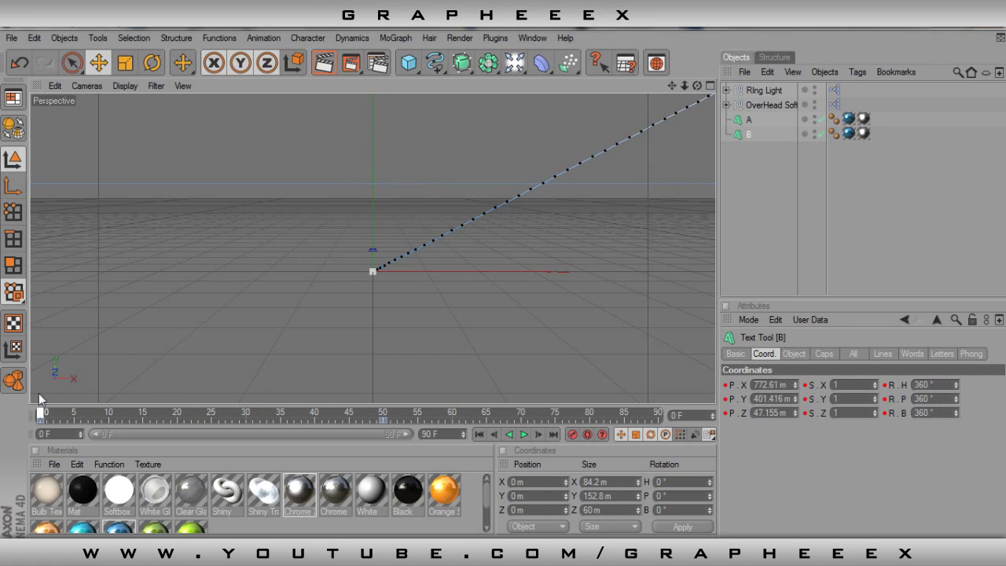
{"action": "left_click", "coordinate": [756, 121]}
{"action": "left_click", "coordinate": [749, 121]}
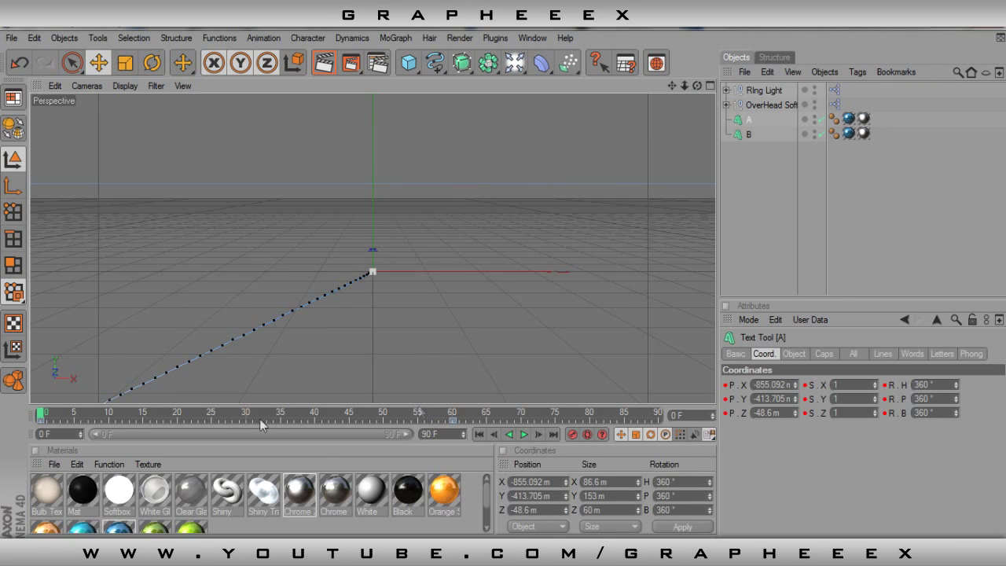
{"action": "left_click", "coordinate": [453, 422]}
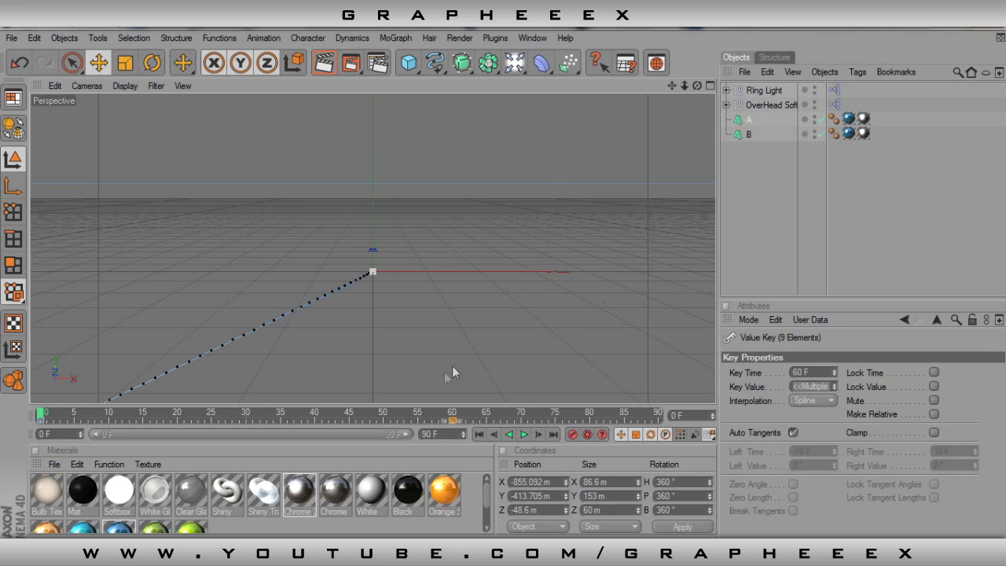
With letter B selected, replay the fly-in and rewind to frame 0.
{"action": "left_click", "coordinate": [749, 136]}
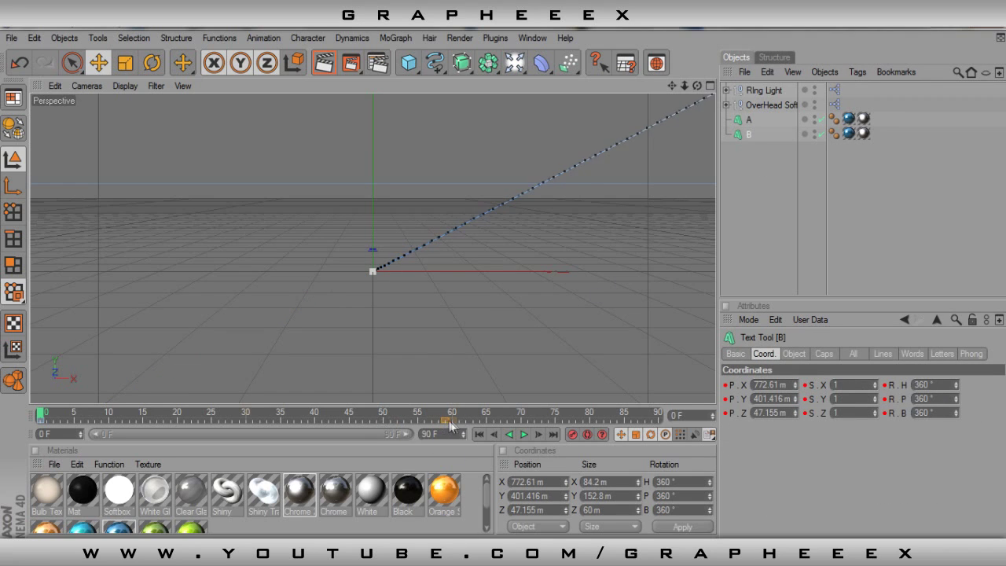
{"action": "left_click", "coordinate": [524, 435]}
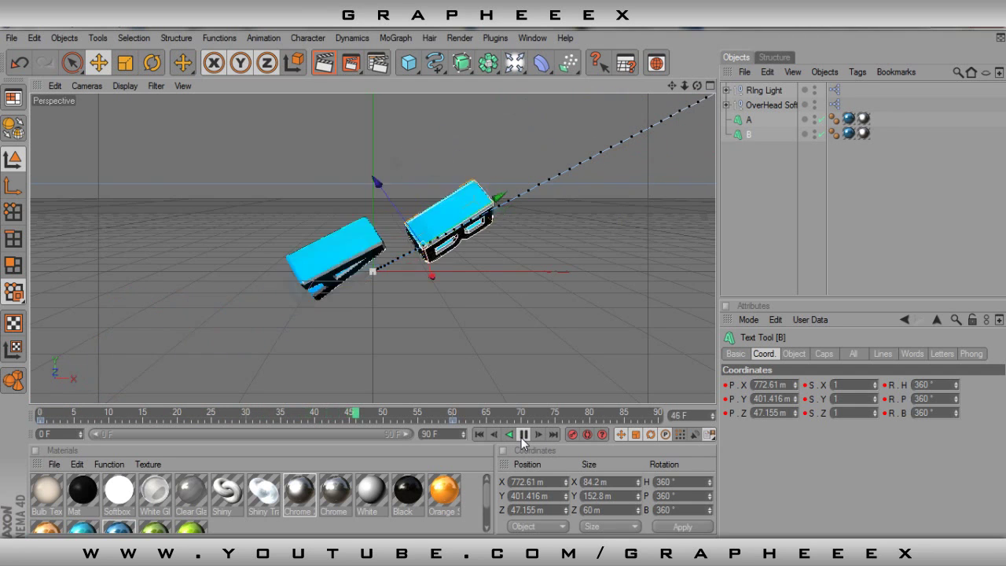
{"action": "left_click", "coordinate": [524, 435]}
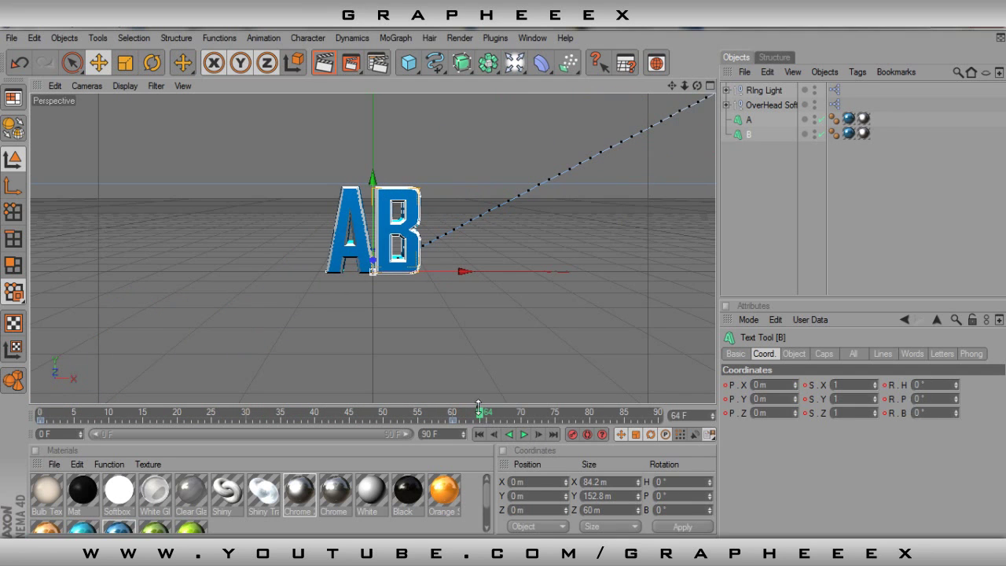
{"action": "left_click_drag", "start_coordinate": [460, 412], "coordinate": [3, 422]}
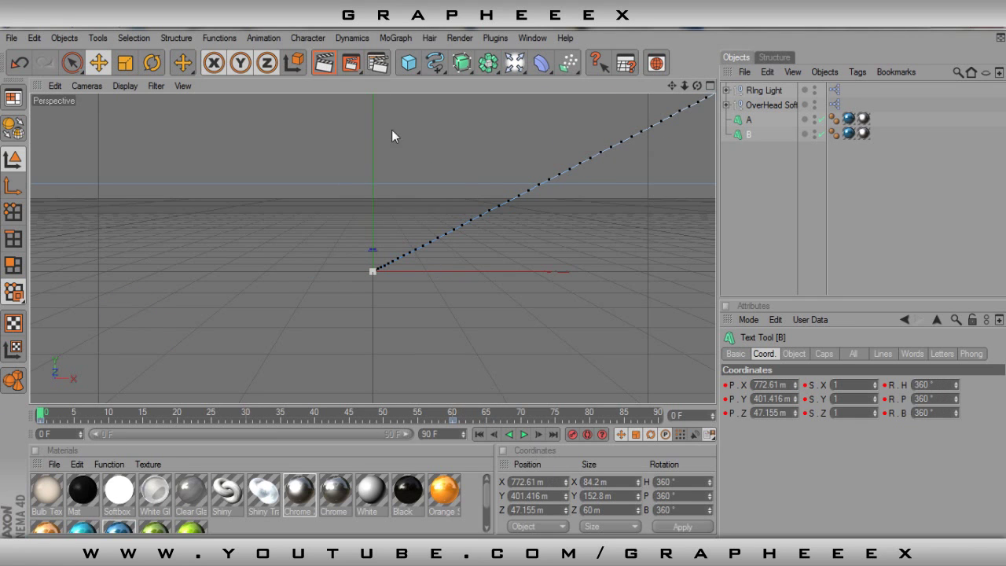
In Render Settings Output, set Frame Range to Manual from 0 to 150 F.
{"action": "left_click", "coordinate": [377, 65]}
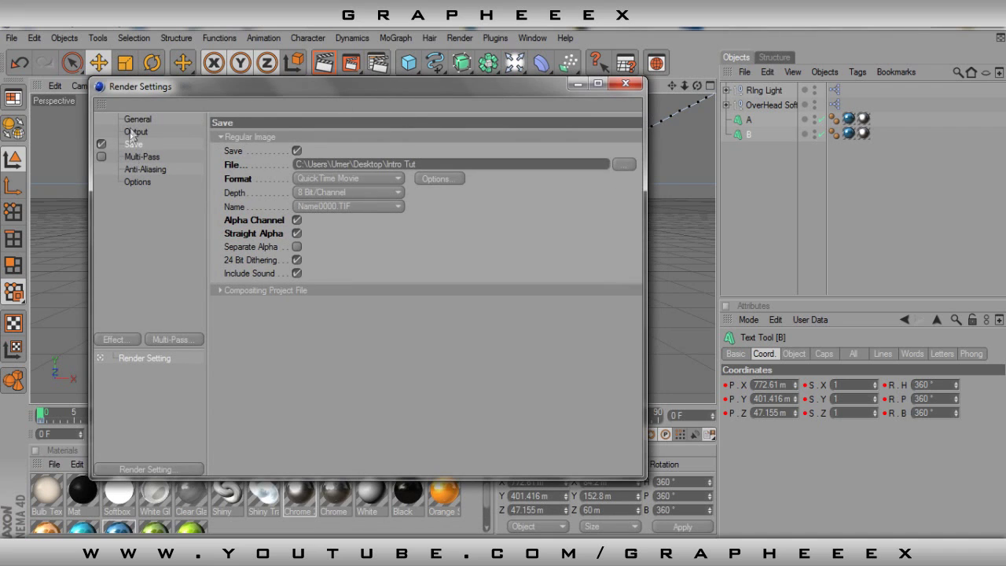
{"action": "left_click", "coordinate": [135, 120]}
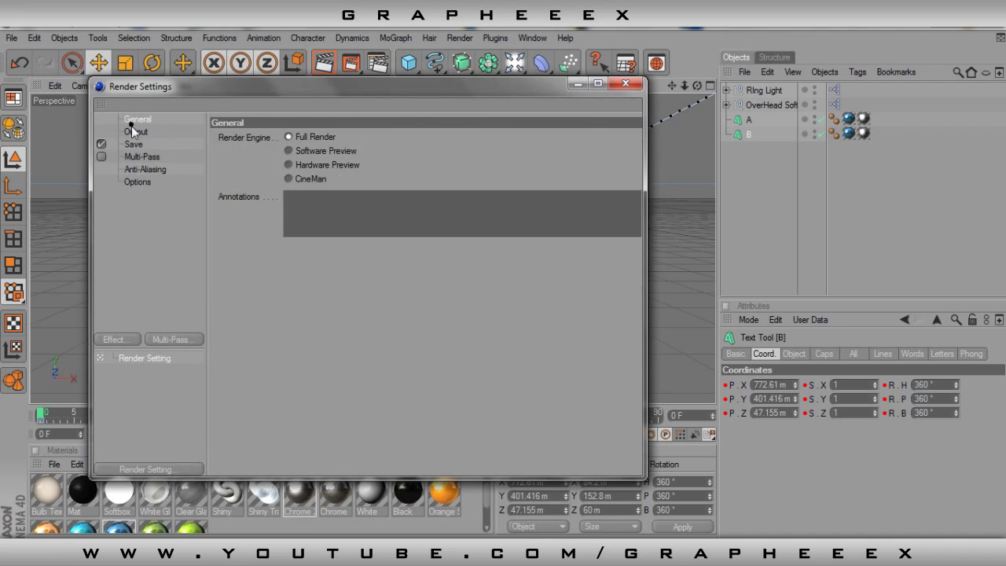
{"action": "left_click", "coordinate": [138, 132]}
{"action": "left_click", "coordinate": [309, 287]}
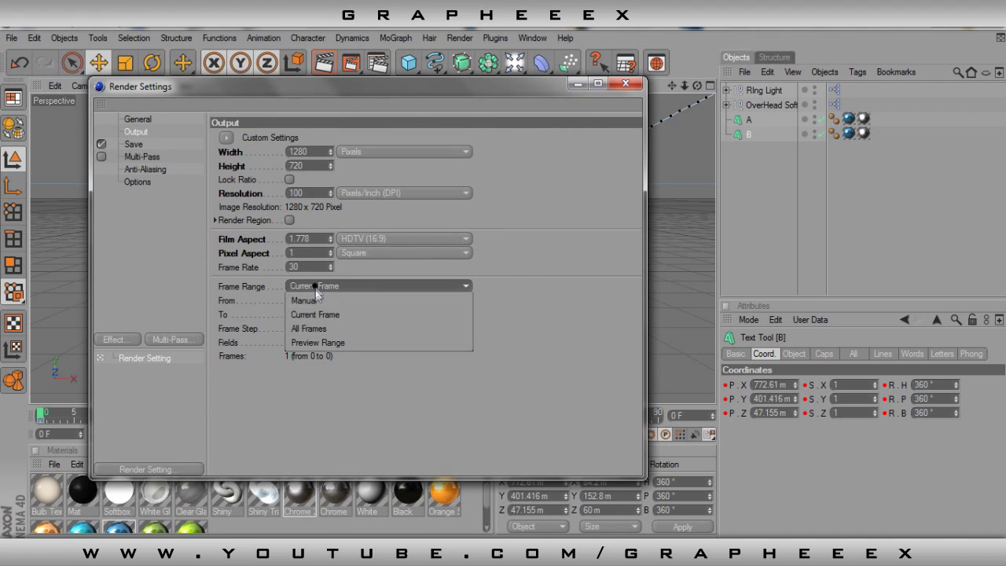
{"action": "left_click", "coordinate": [315, 302]}
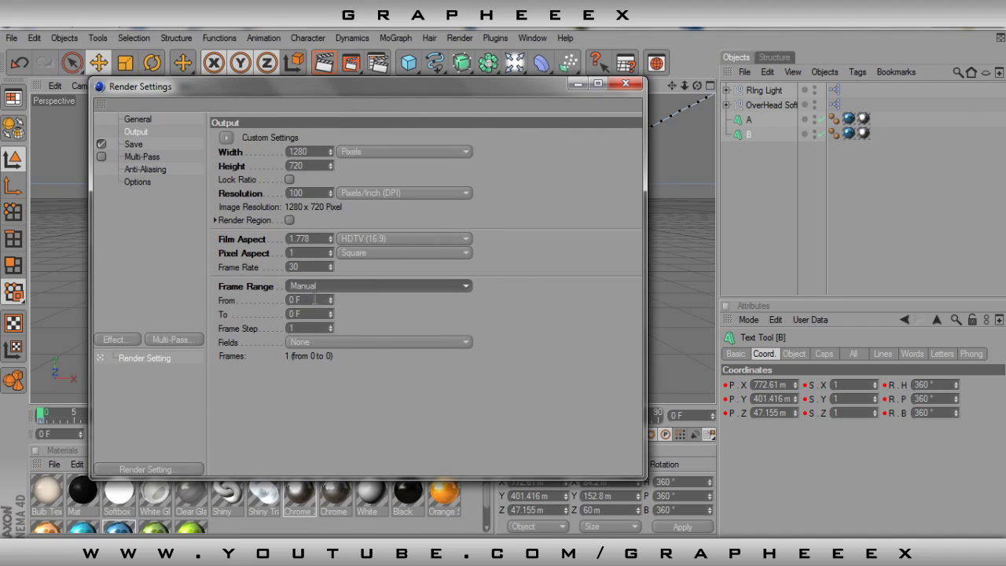
{"action": "double_click", "coordinate": [315, 300]}
{"action": "key", "text": "Tab"}
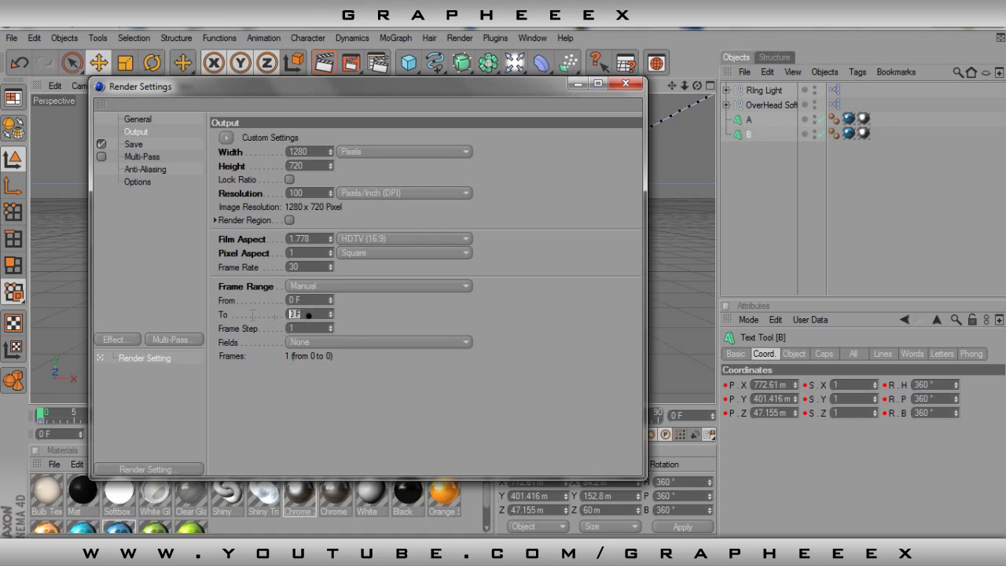
{"action": "type", "text": "150"}
{"action": "key", "text": "Return"}
Change the end frame to 200 F and review the Output settings.
{"action": "left_click_drag", "start_coordinate": [429, 95], "coordinate": [516, 63]}
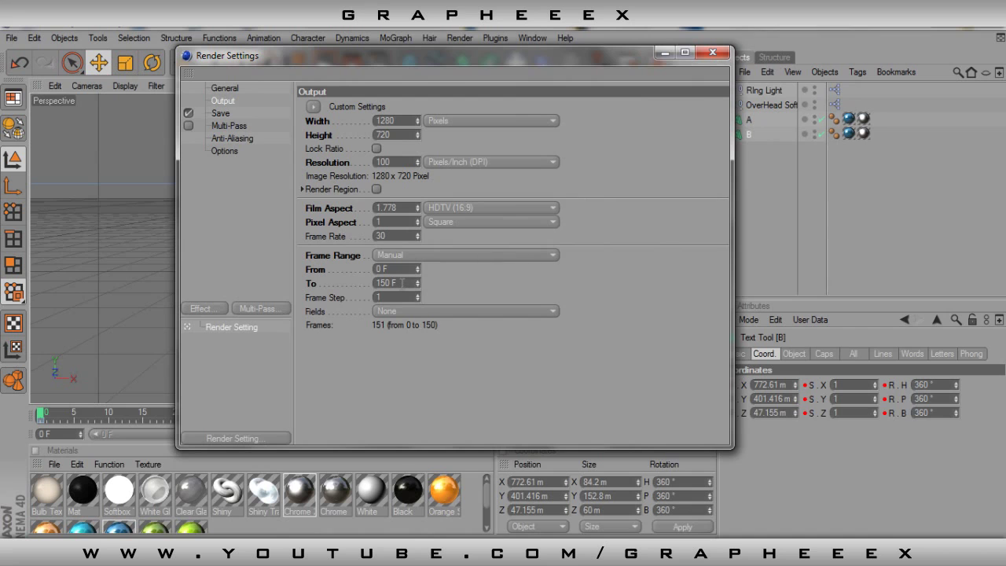
{"action": "left_click_drag", "start_coordinate": [552, 55], "coordinate": [519, 98]}
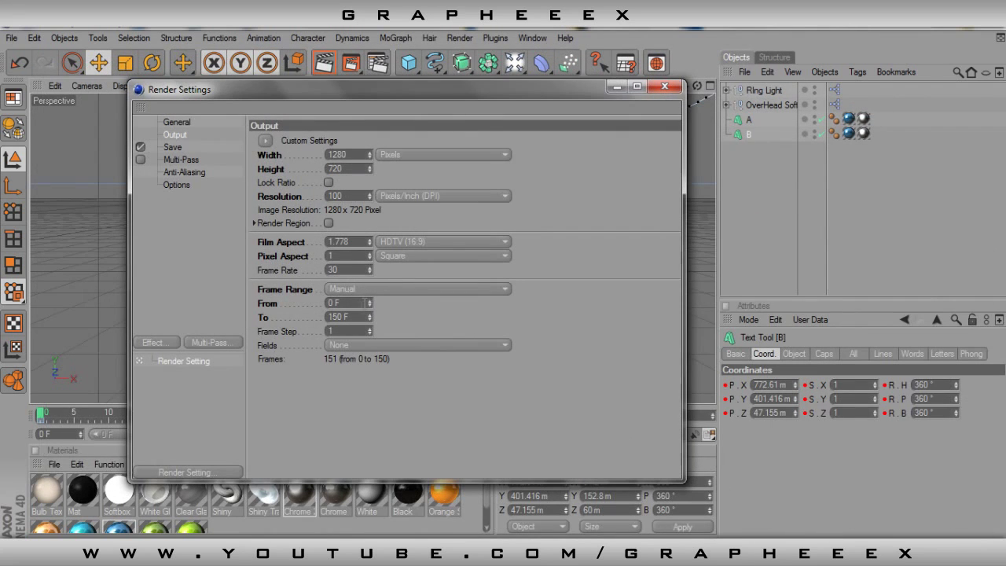
{"action": "double_click", "coordinate": [353, 316]}
{"action": "type", "text": "200"}
{"action": "key", "text": "Return"}
{"action": "left_click", "coordinate": [175, 123]}
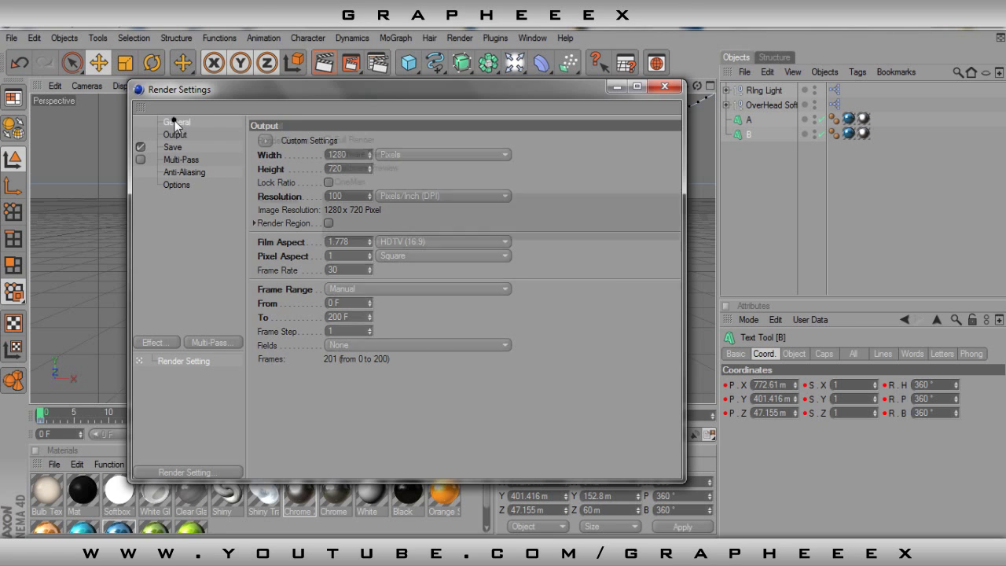
{"action": "left_click", "coordinate": [177, 134]}
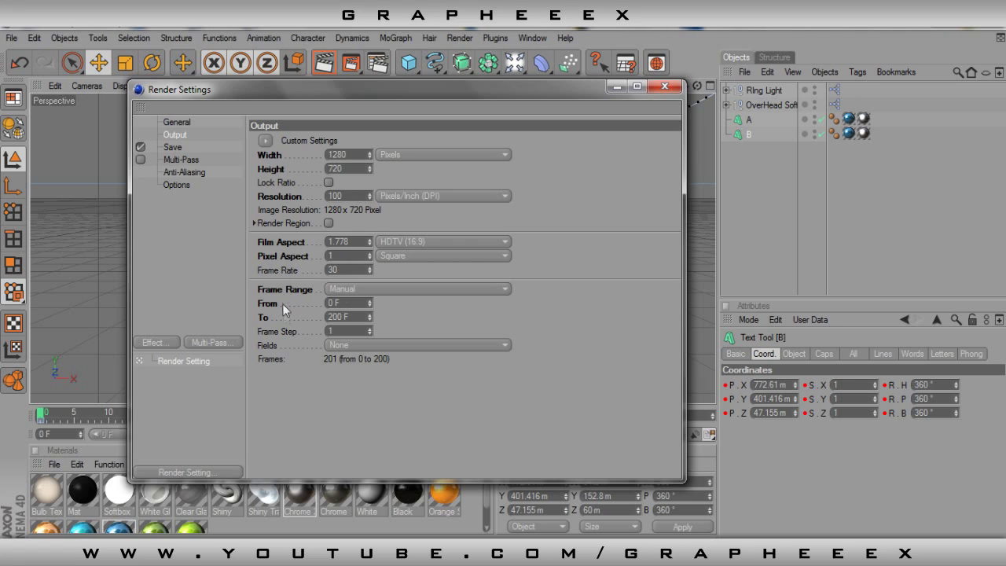
{"action": "double_click", "coordinate": [354, 330]}
Choose QuickTime Movie as the Save page Format, then close Render Settings.
{"action": "left_click", "coordinate": [173, 147]}
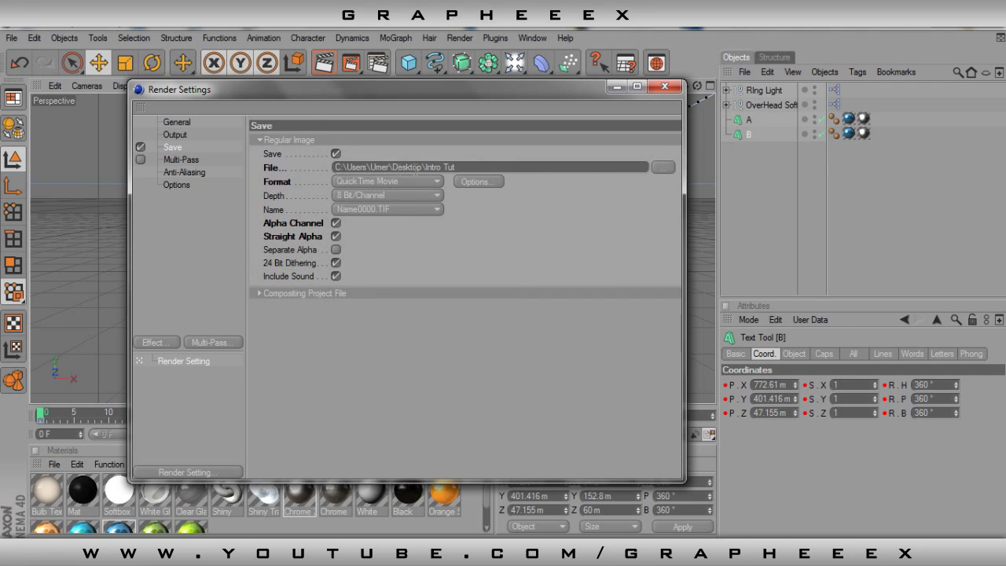
{"action": "left_click", "coordinate": [393, 185]}
{"action": "left_click", "coordinate": [530, 231]}
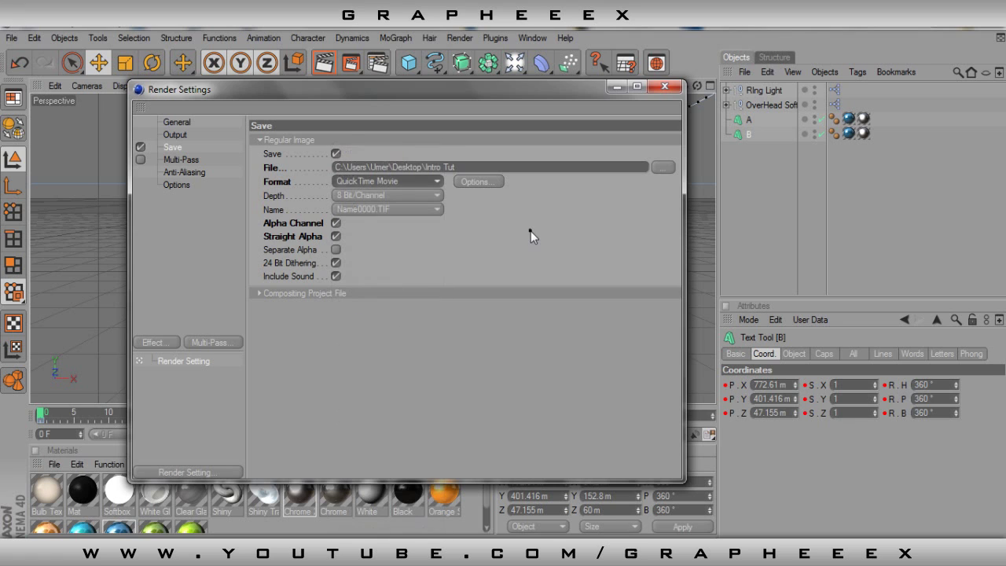
{"action": "left_click", "coordinate": [371, 185]}
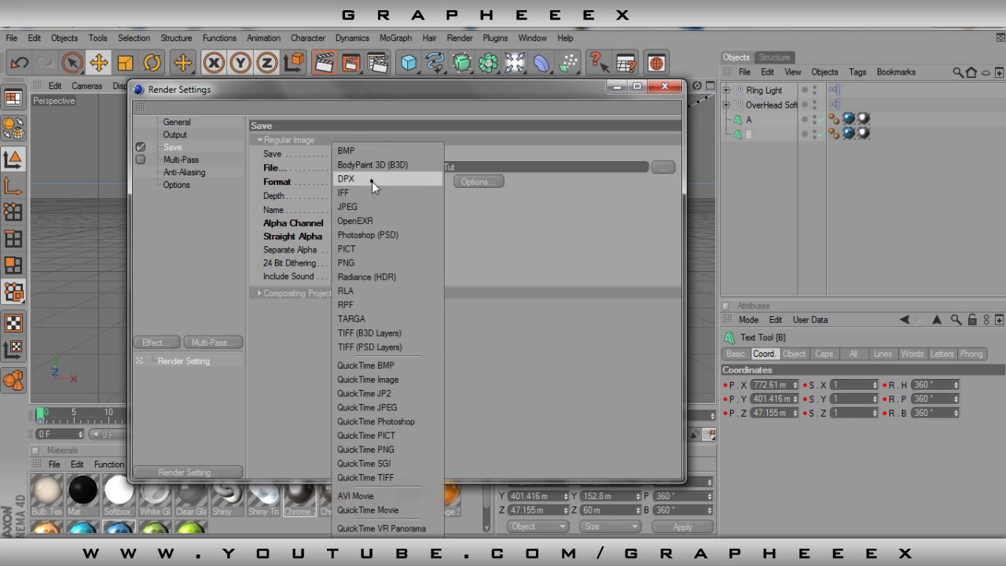
{"action": "left_click", "coordinate": [358, 510]}
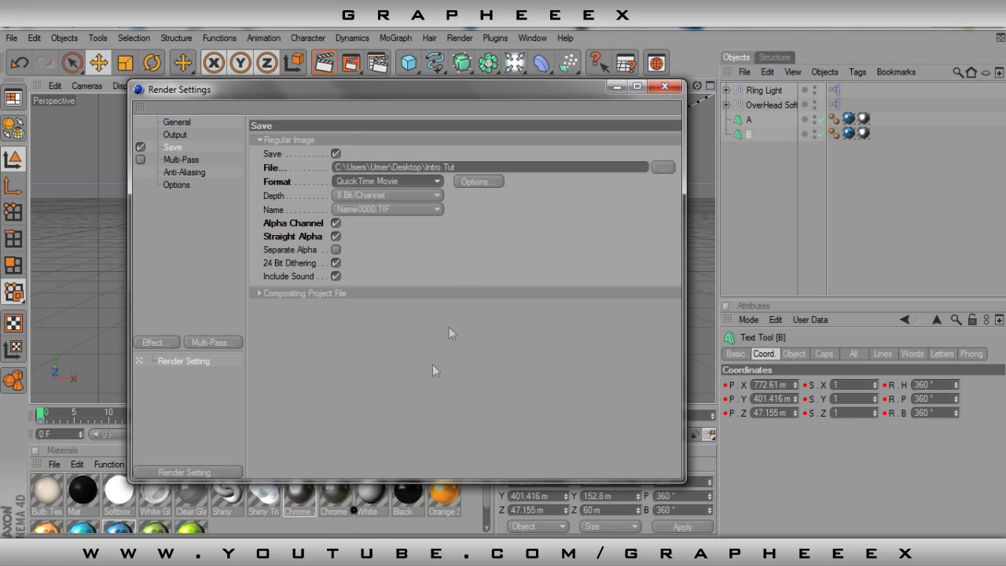
{"action": "left_click", "coordinate": [400, 180]}
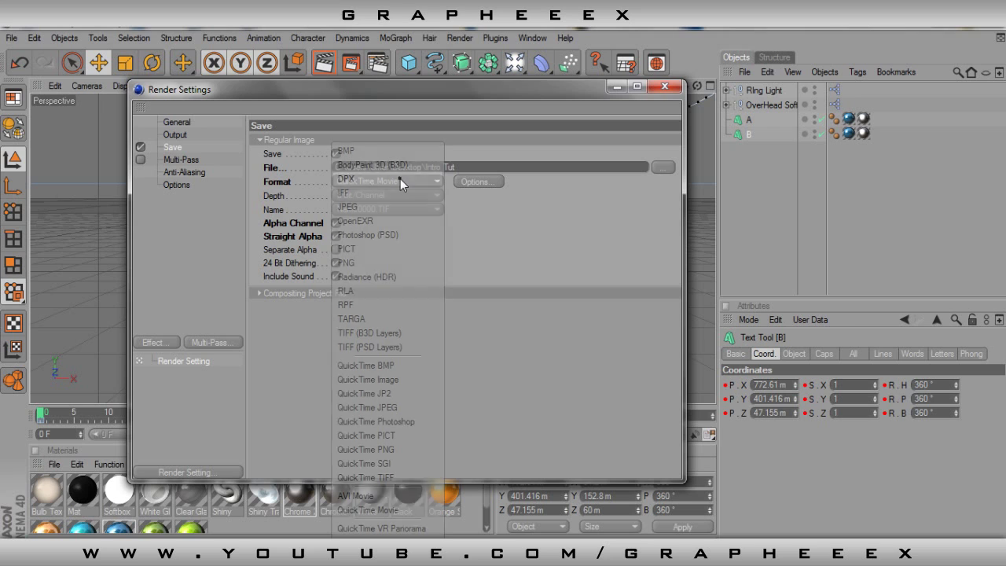
{"action": "left_click", "coordinate": [398, 510]}
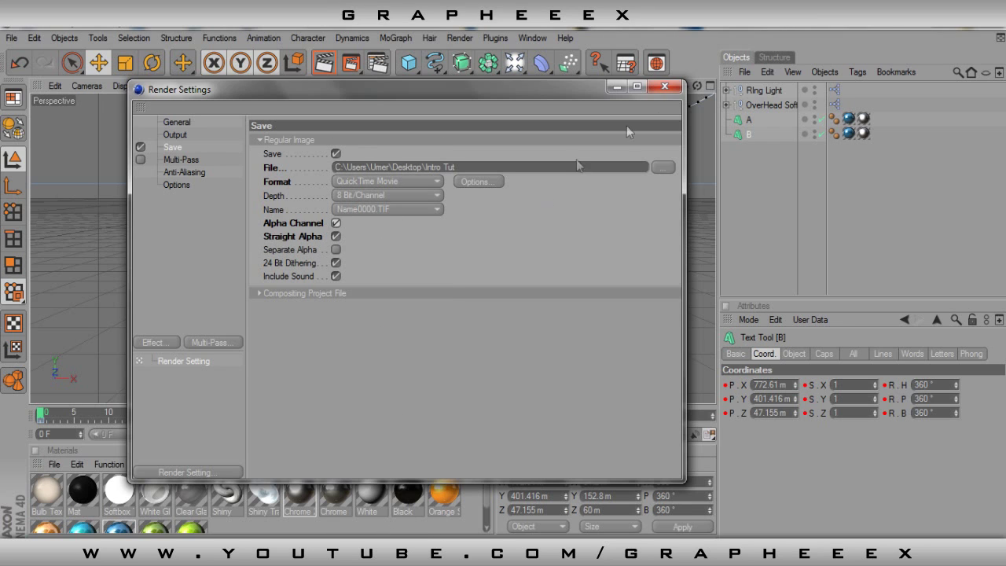
{"action": "left_click", "coordinate": [666, 86]}
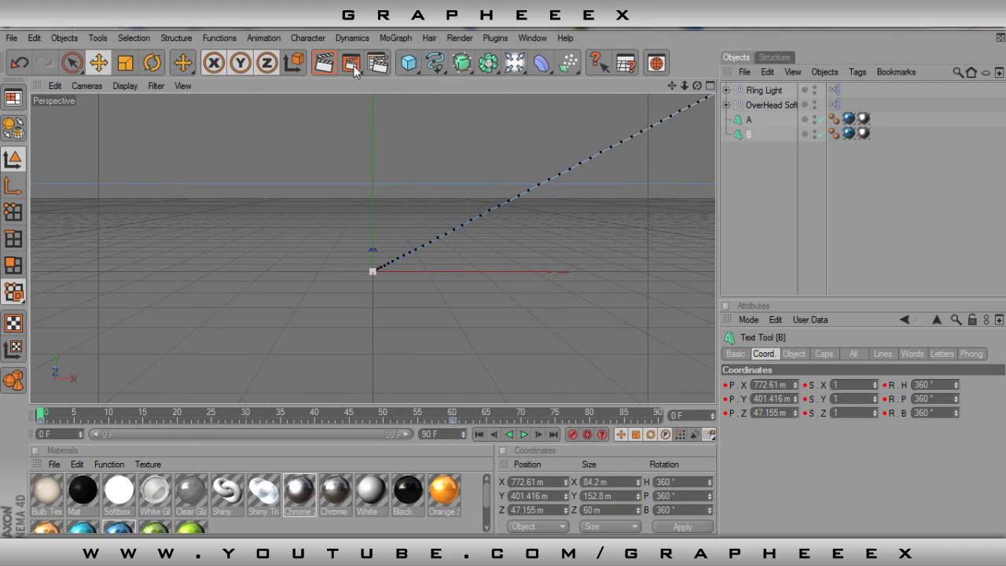
Render all 201 frames to the Picture Viewer at 1280×720.
{"action": "left_click", "coordinate": [353, 66]}
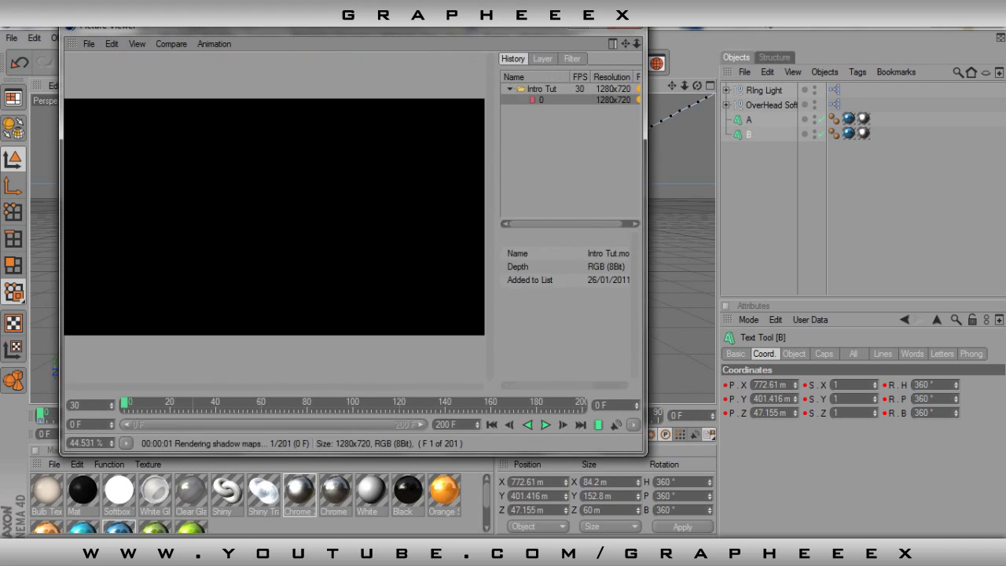